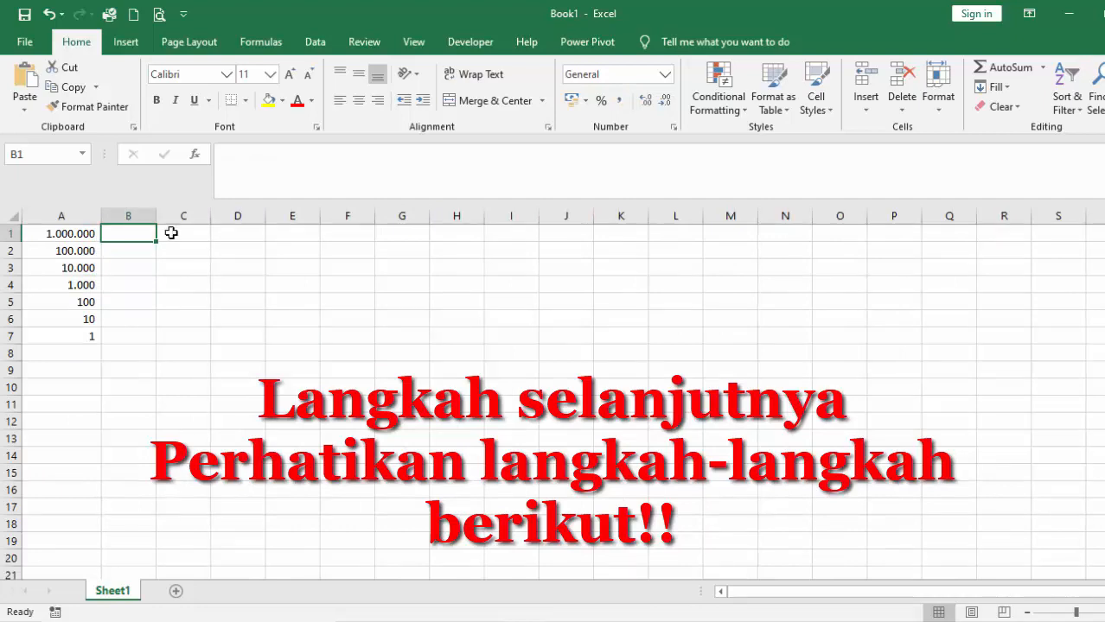
- Open the Excel Add-ins manager from the program options
{"action": "left_click", "coordinate": [25, 43]}
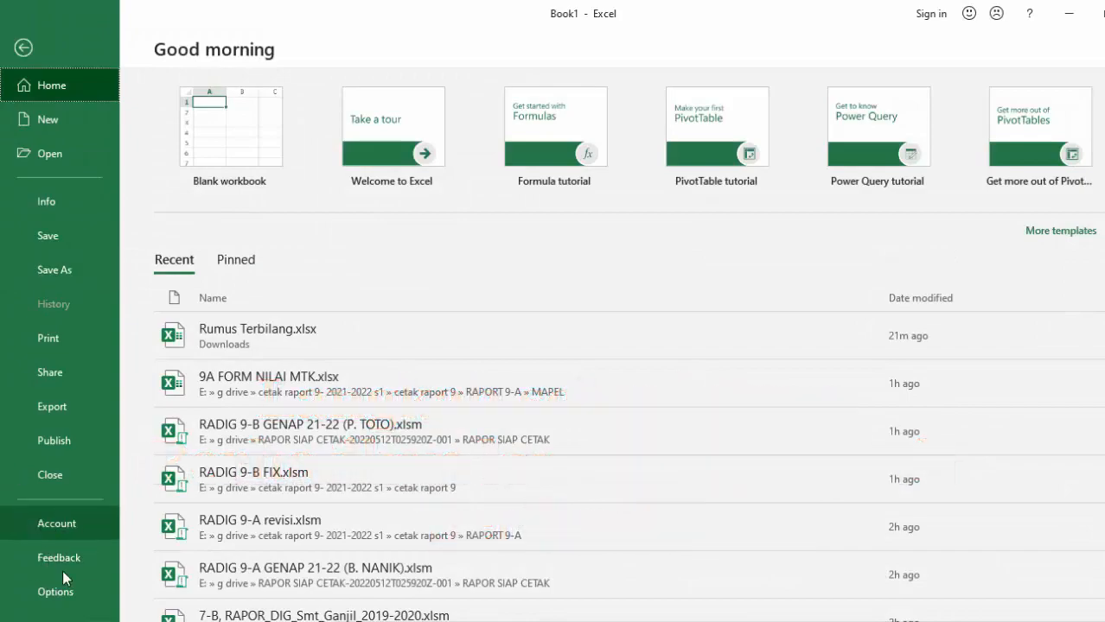
{"action": "left_click", "coordinate": [55, 592]}
{"action": "left_click", "coordinate": [271, 300]}
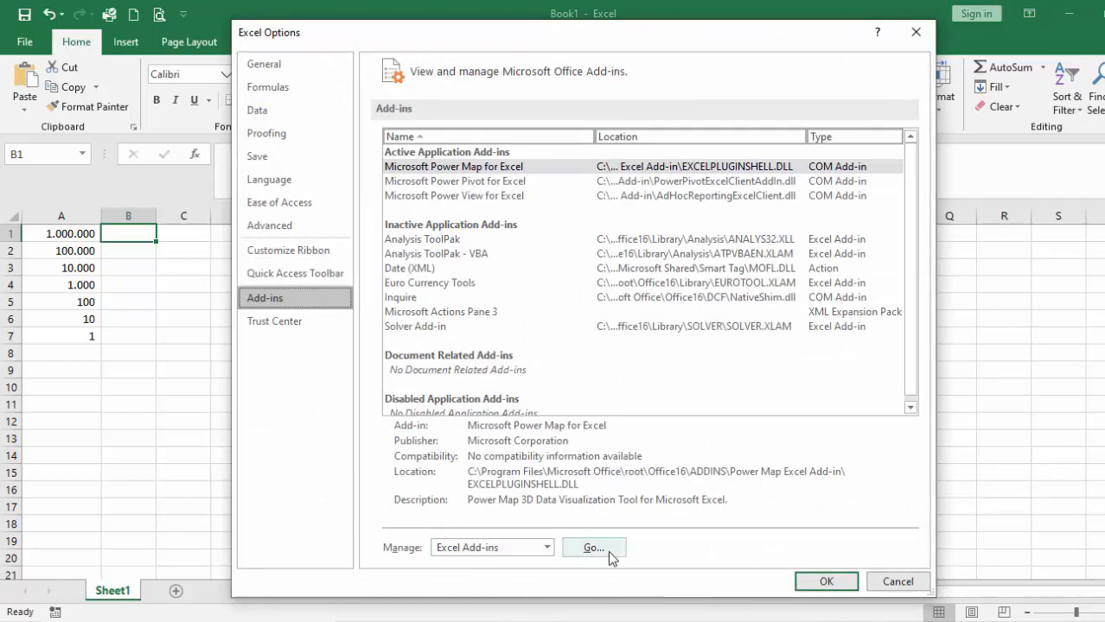
{"action": "left_click", "coordinate": [594, 548]}
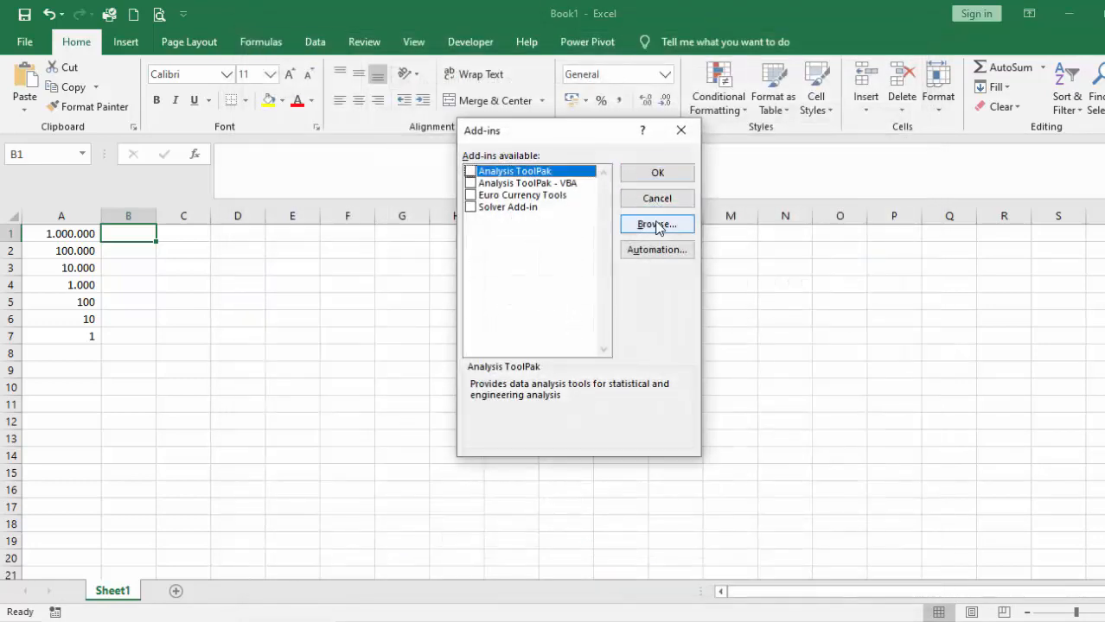
- Load the terbilang.xlam add-in from New folder on Local Disk (E:) and accept it as an enabled add-in
{"action": "left_click", "coordinate": [659, 224]}
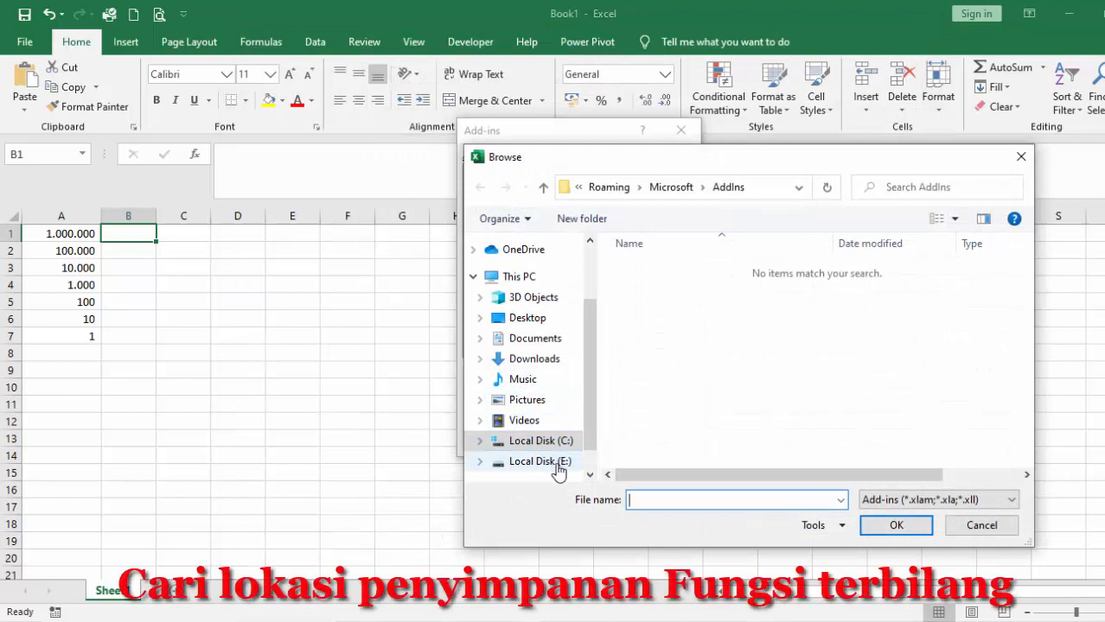
{"action": "left_click", "coordinate": [554, 462]}
{"action": "double_click", "coordinate": [653, 323]}
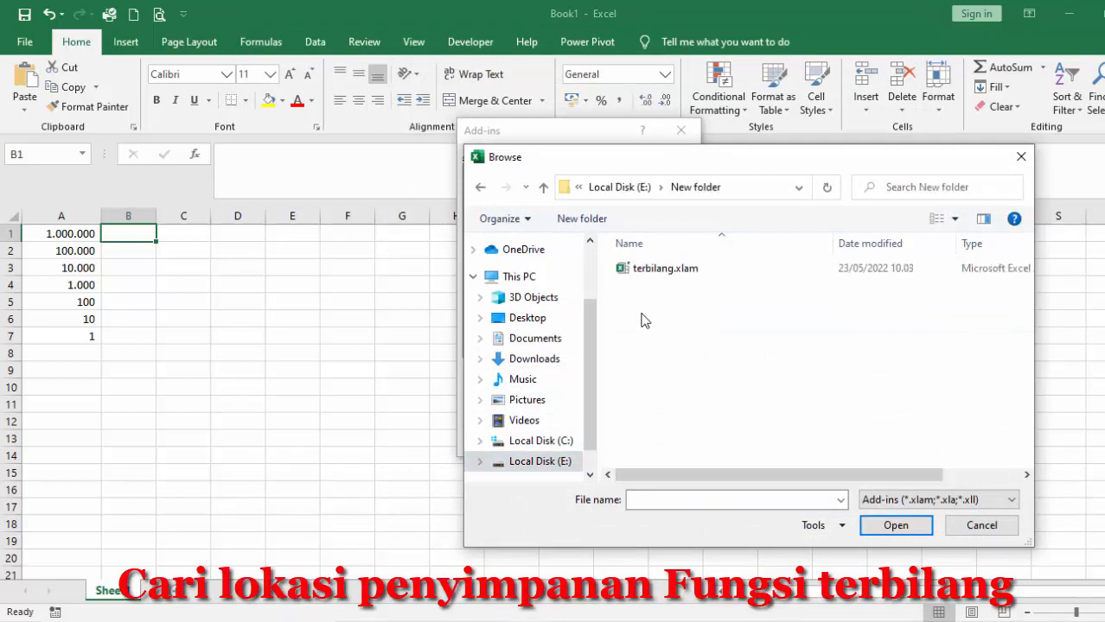
{"action": "left_click", "coordinate": [664, 271]}
{"action": "left_click", "coordinate": [896, 527]}
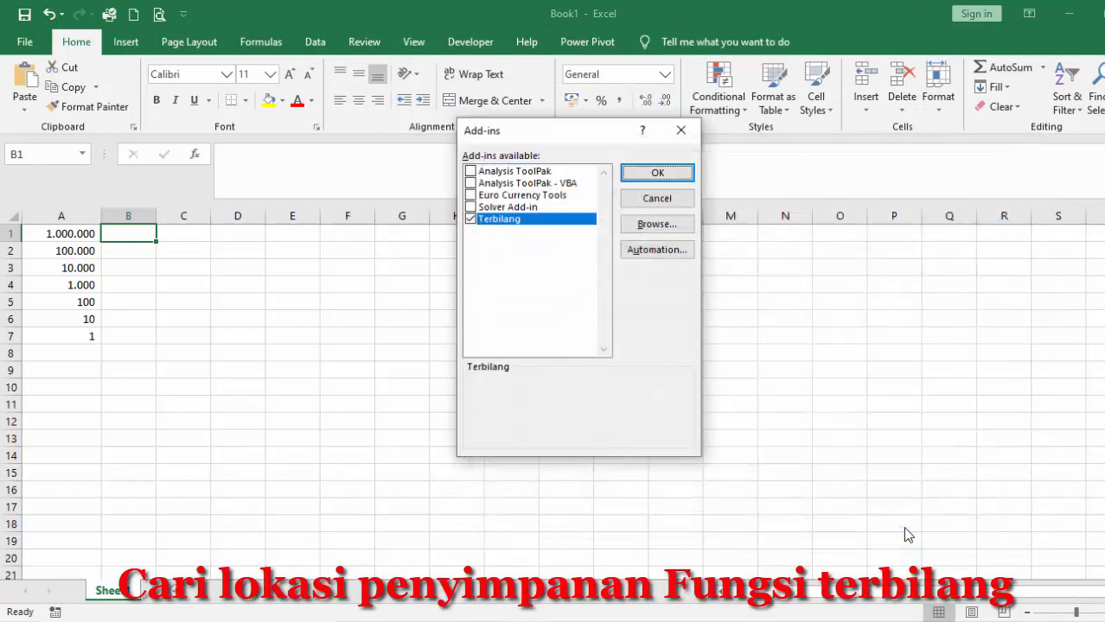
{"action": "left_click", "coordinate": [657, 172]}
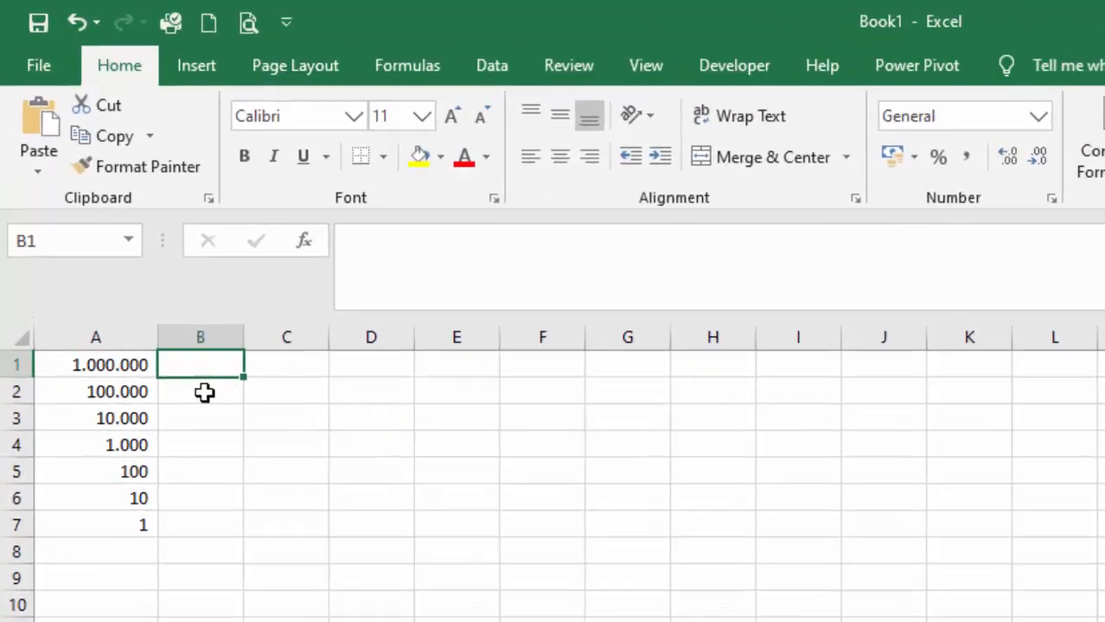
- Enter the formula =terbilang(A1) in cell B1
{"action": "type", "text": "="}
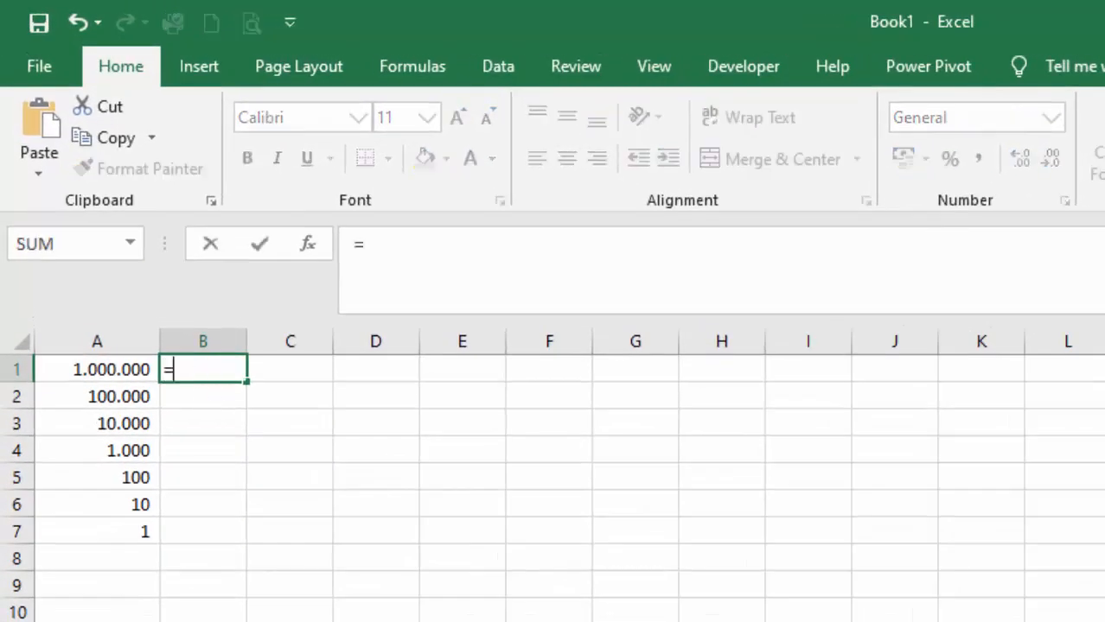
{"action": "type", "text": "ter"}
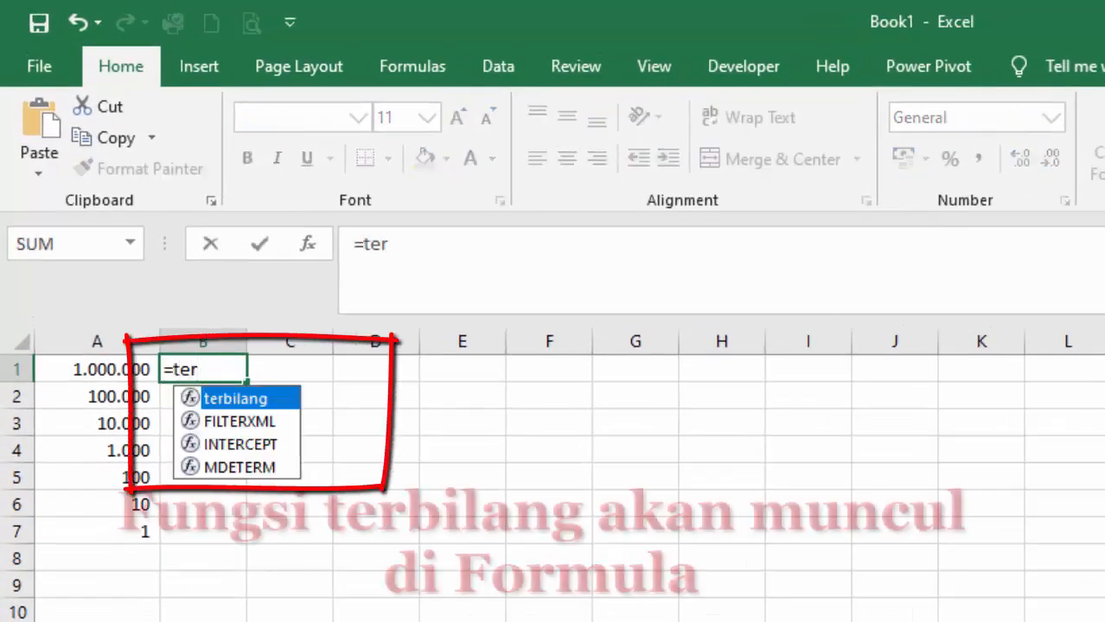
{"action": "key", "text": "Tab"}
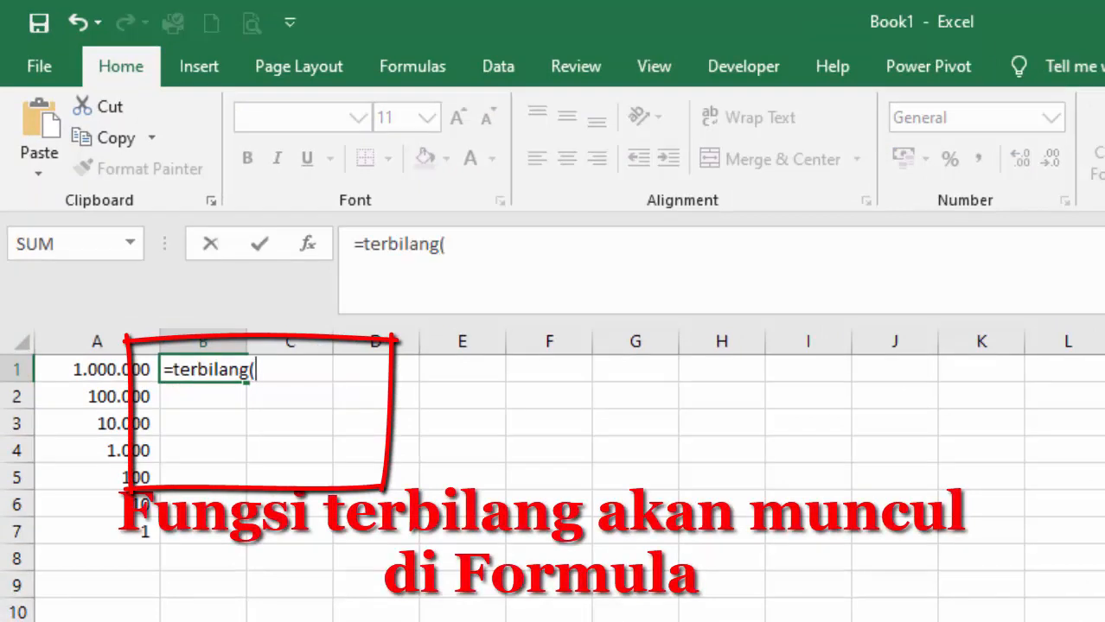
{"action": "left_click", "coordinate": [145, 370]}
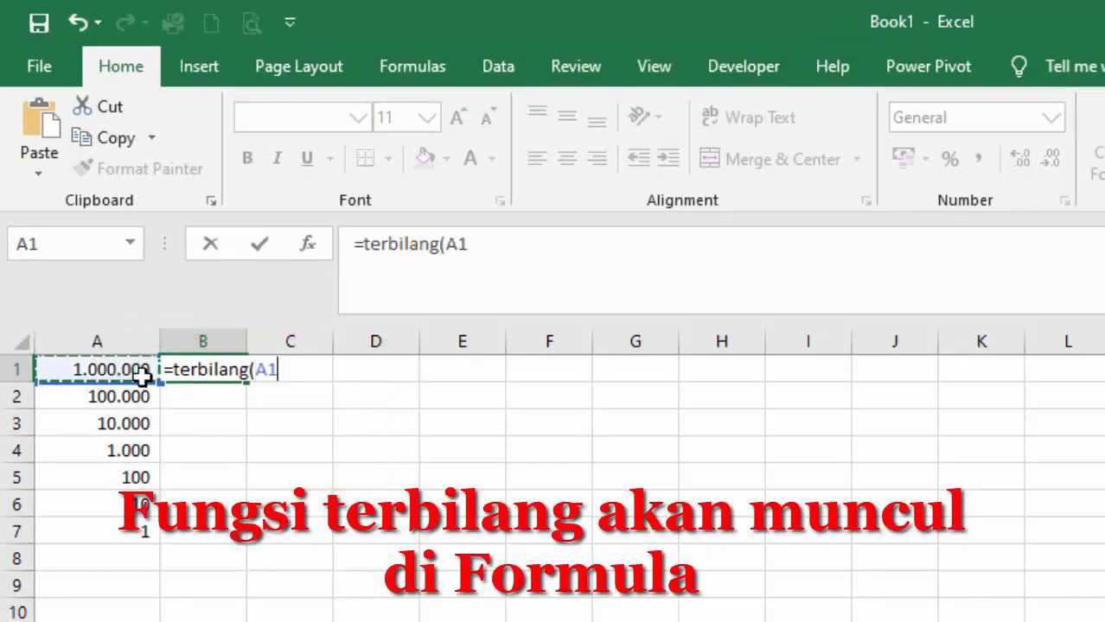
{"action": "key", "text": "Return"}
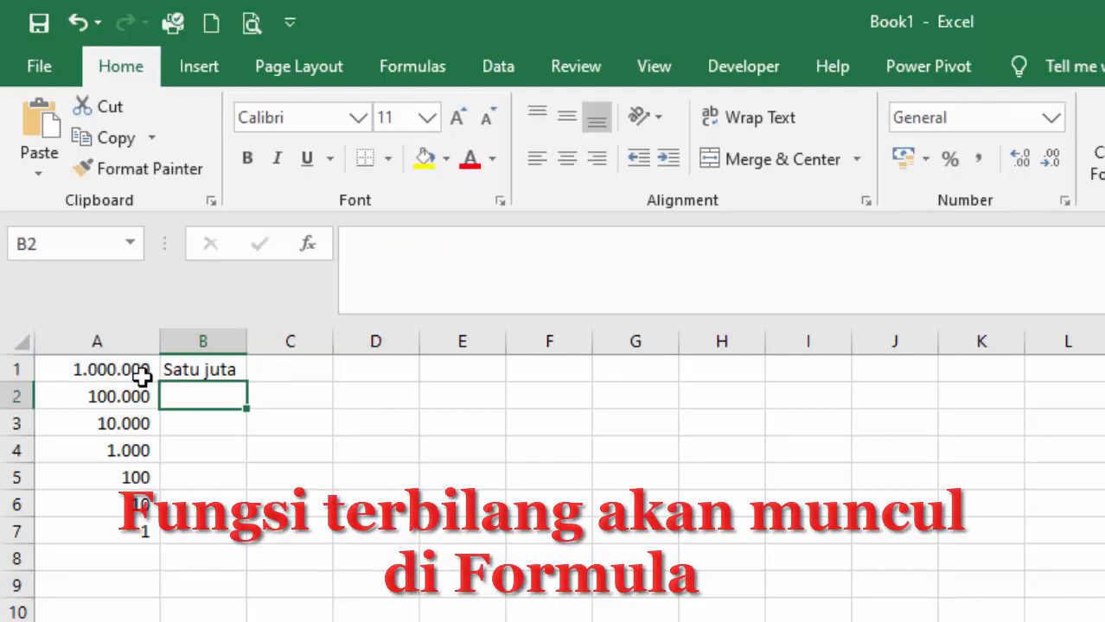
- Fill the terbilang formula from B1 down to B7 and widen column B to fit the text generously
{"action": "left_click", "coordinate": [211, 370]}
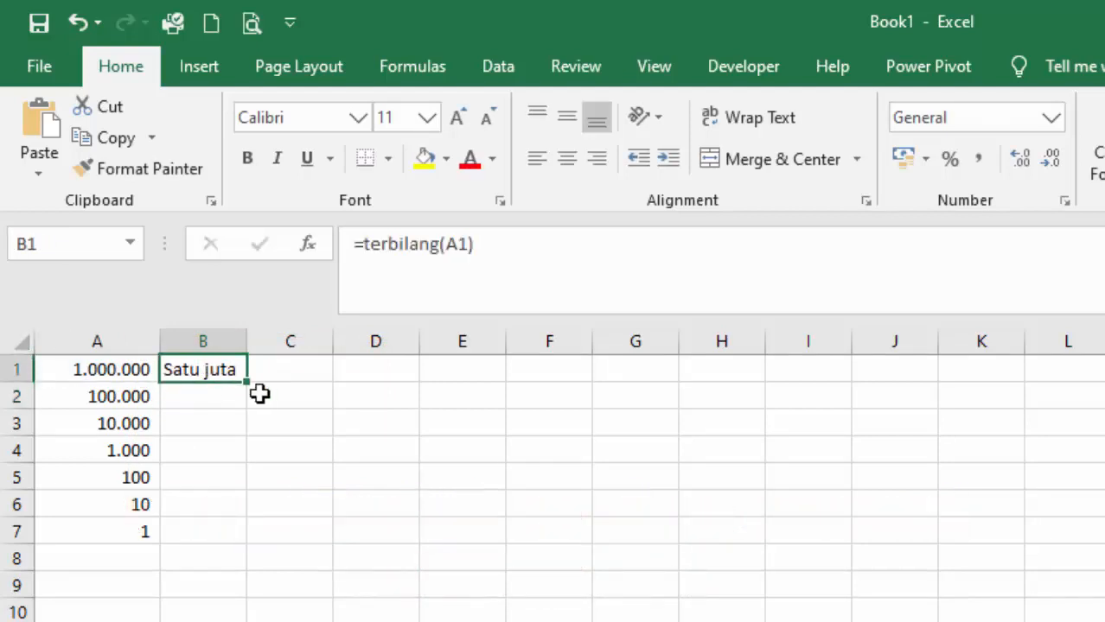
{"action": "left_click_drag", "start_coordinate": [248, 385], "coordinate": [242, 544]}
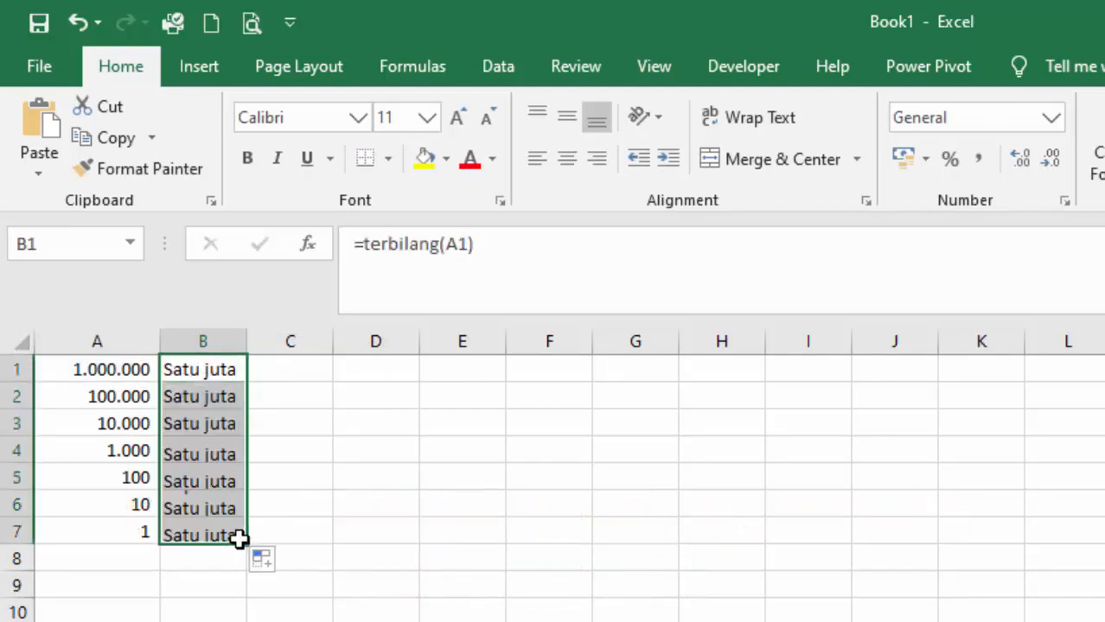
{"action": "double_click", "coordinate": [246, 342]}
{"action": "left_click_drag", "start_coordinate": [277, 342], "coordinate": [374, 342]}
{"action": "left_click", "coordinate": [260, 373]}
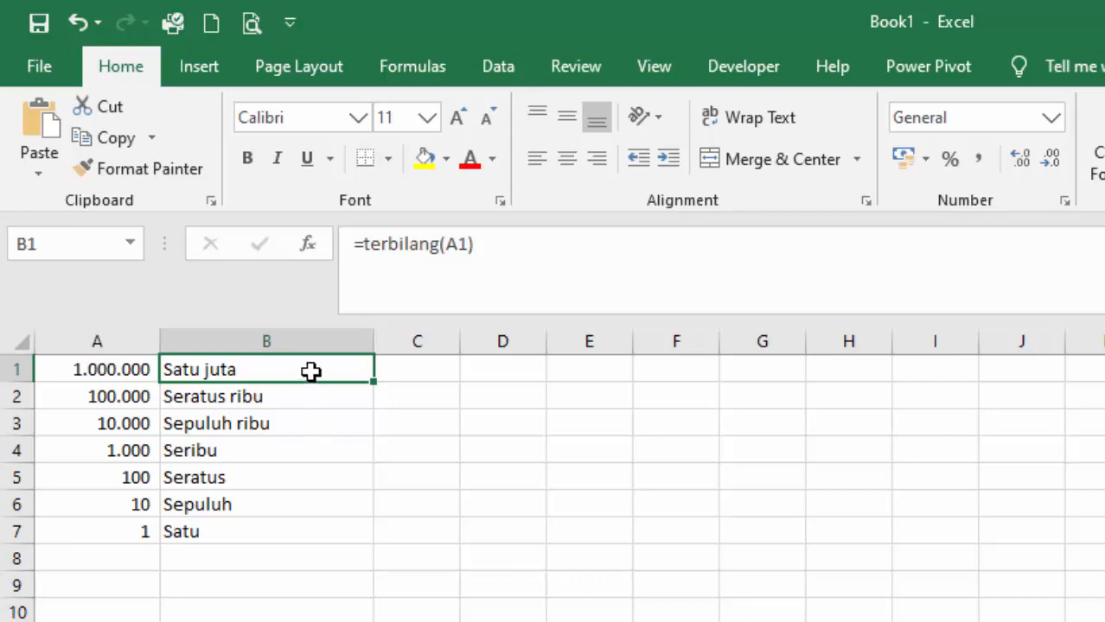
{"action": "left_click", "coordinate": [328, 453]}
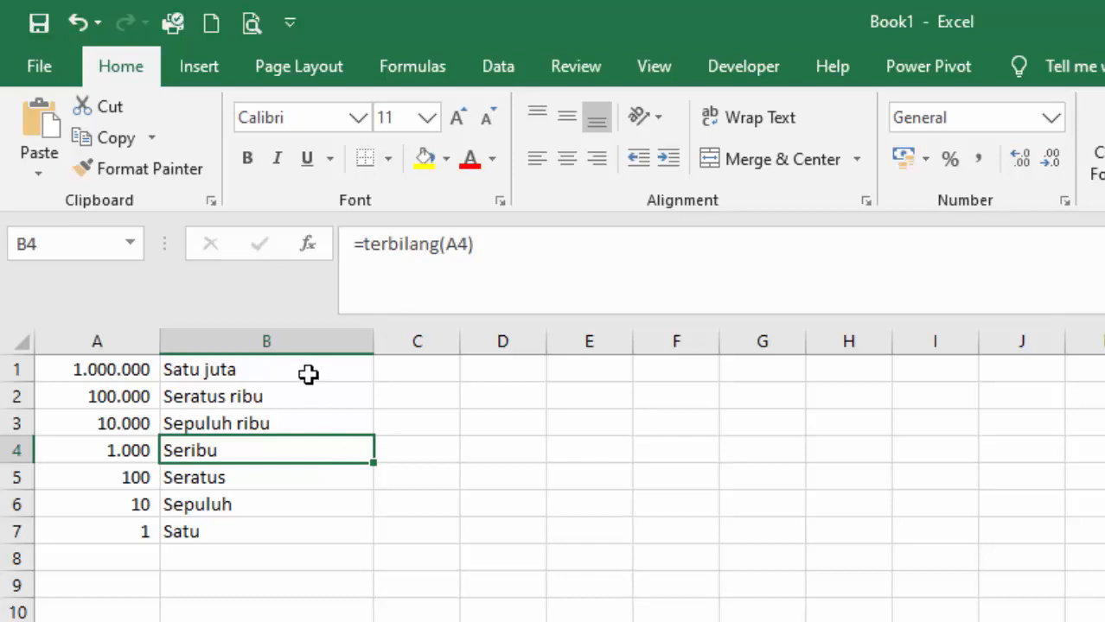
{"action": "left_click", "coordinate": [306, 374]}
{"action": "left_click", "coordinate": [414, 528]}
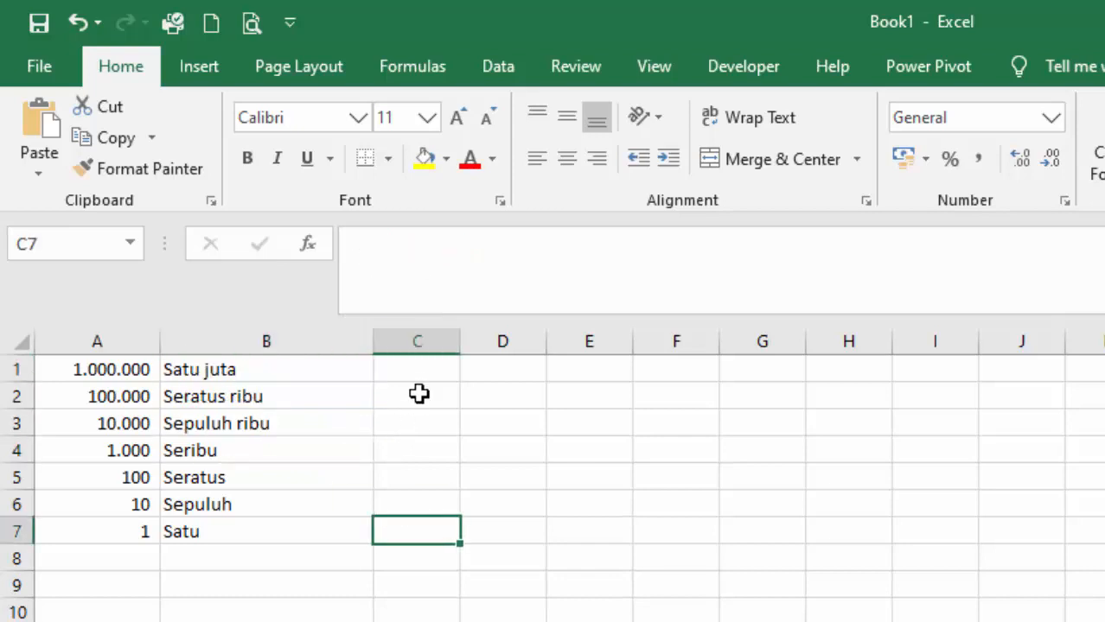
- Enter the formula =PROPER(terbilang(A1)&" Rupiah") in cell C1
{"action": "left_click", "coordinate": [421, 373]}
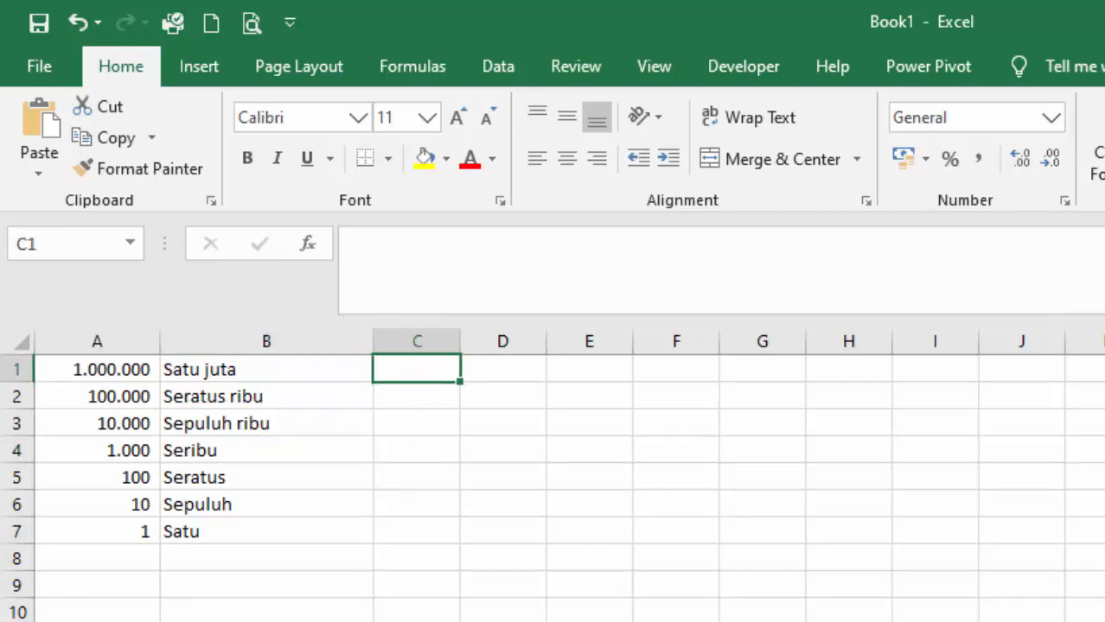
{"action": "type", "text": "="}
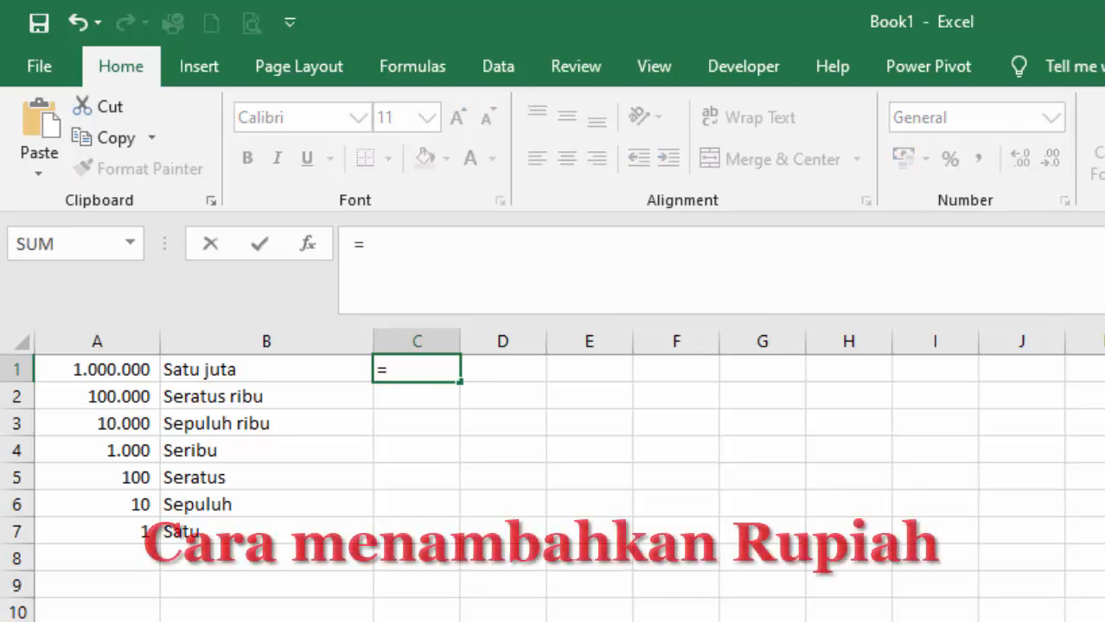
{"action": "type", "text": "pro"}
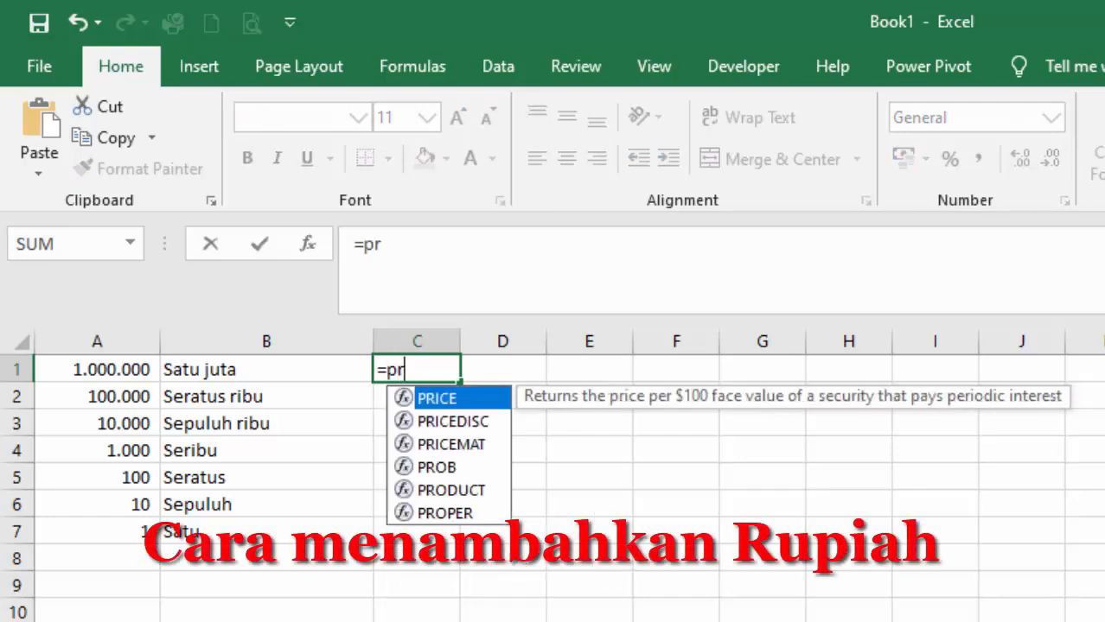
{"action": "key", "text": "Down"}
{"action": "key", "text": "Down"}
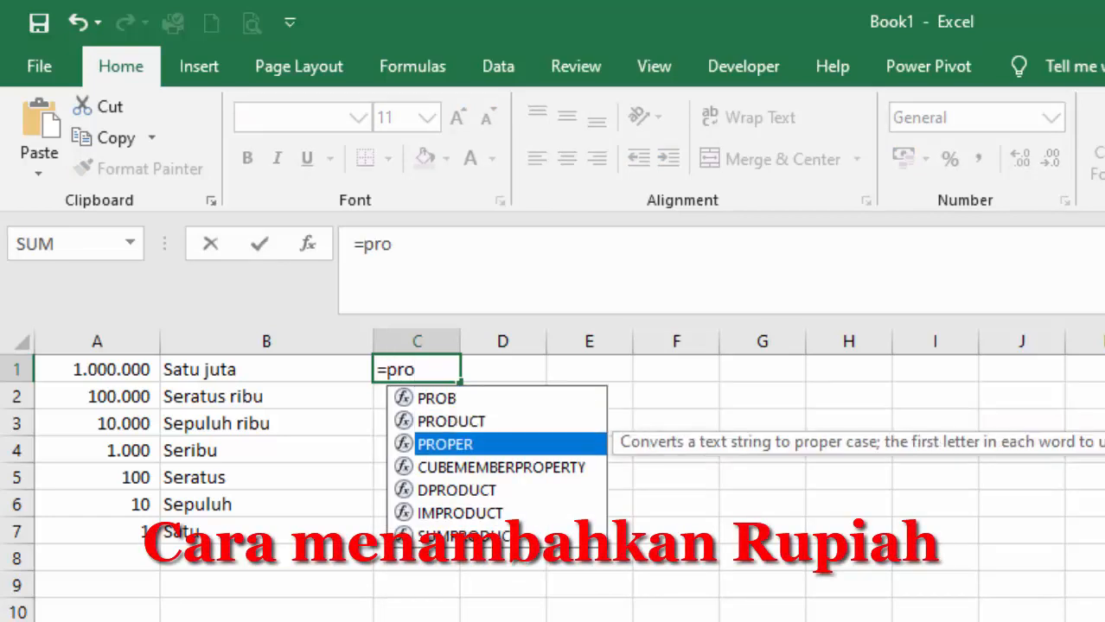
{"action": "key", "text": "Tab"}
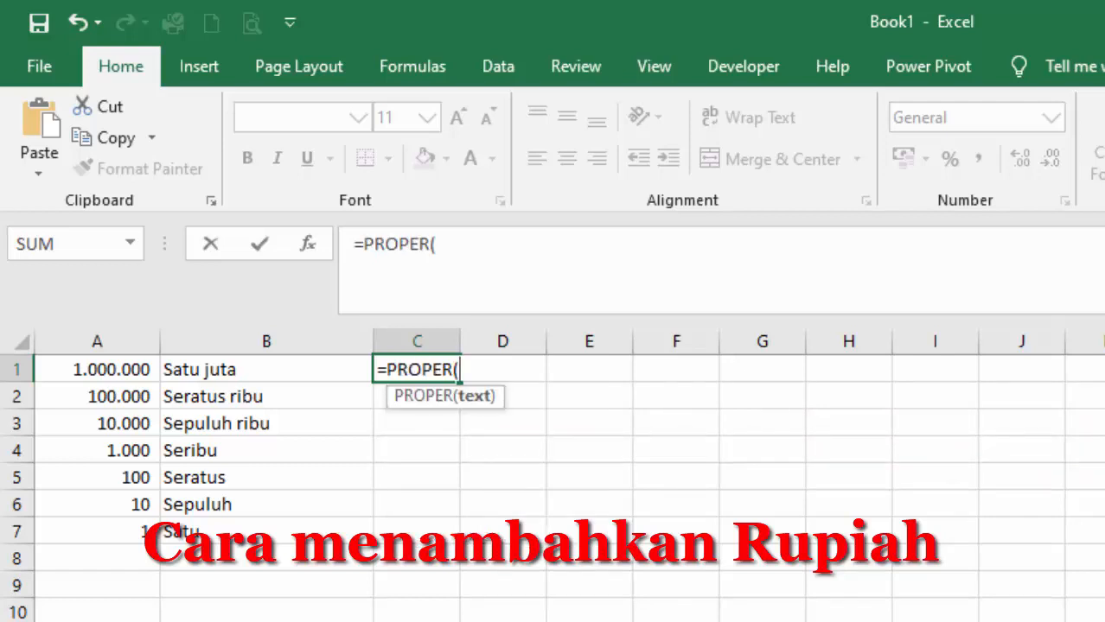
{"action": "type", "text": "ter"}
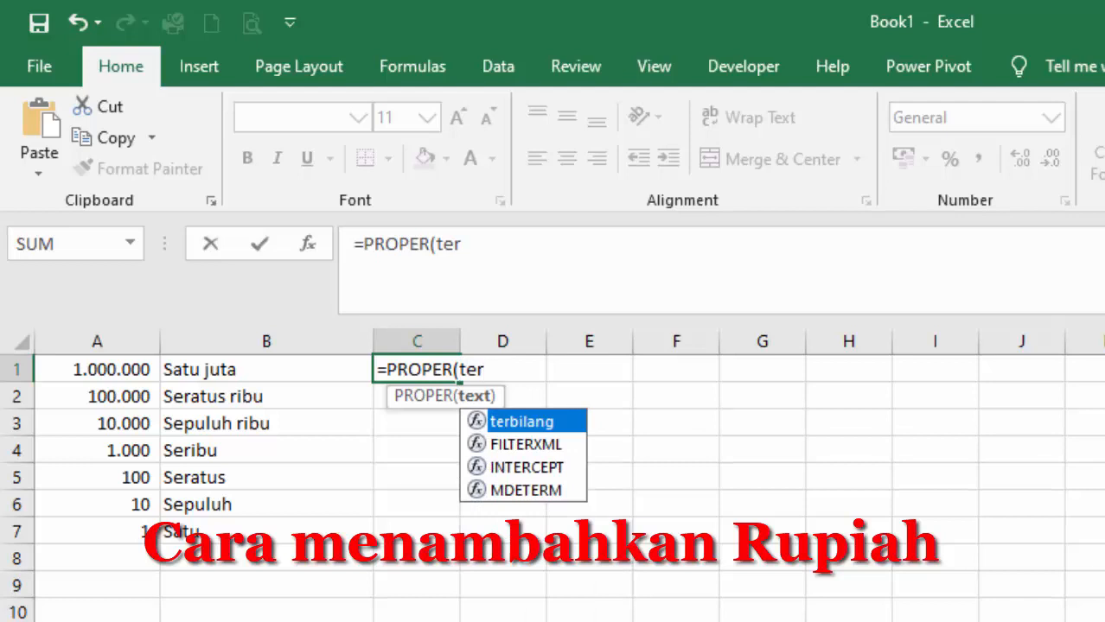
{"action": "key", "text": "Tab"}
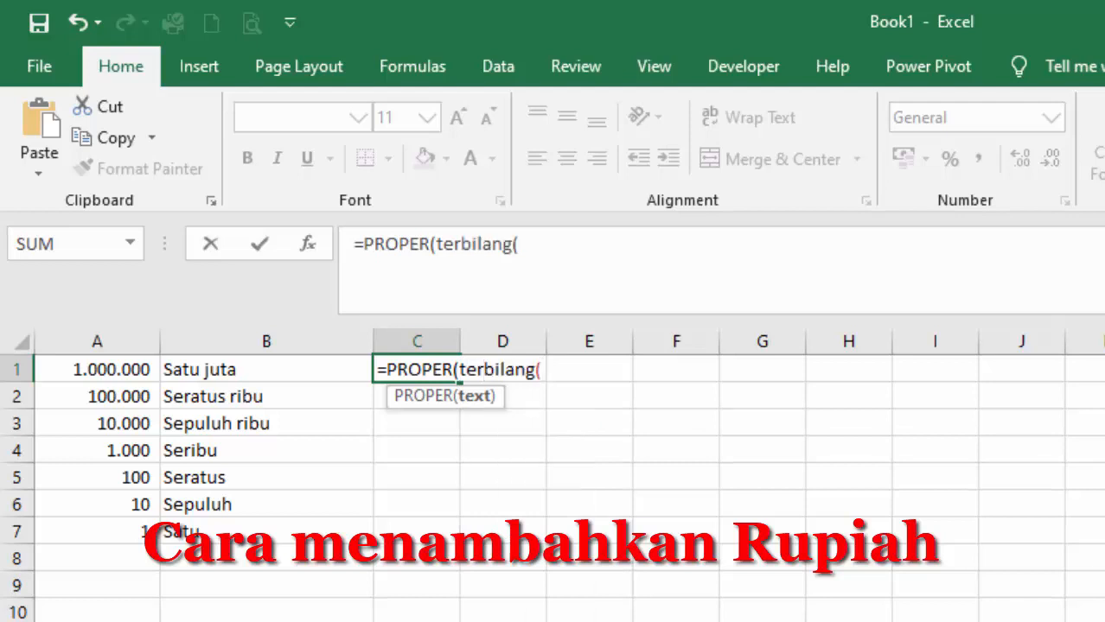
{"action": "left_click", "coordinate": [80, 370]}
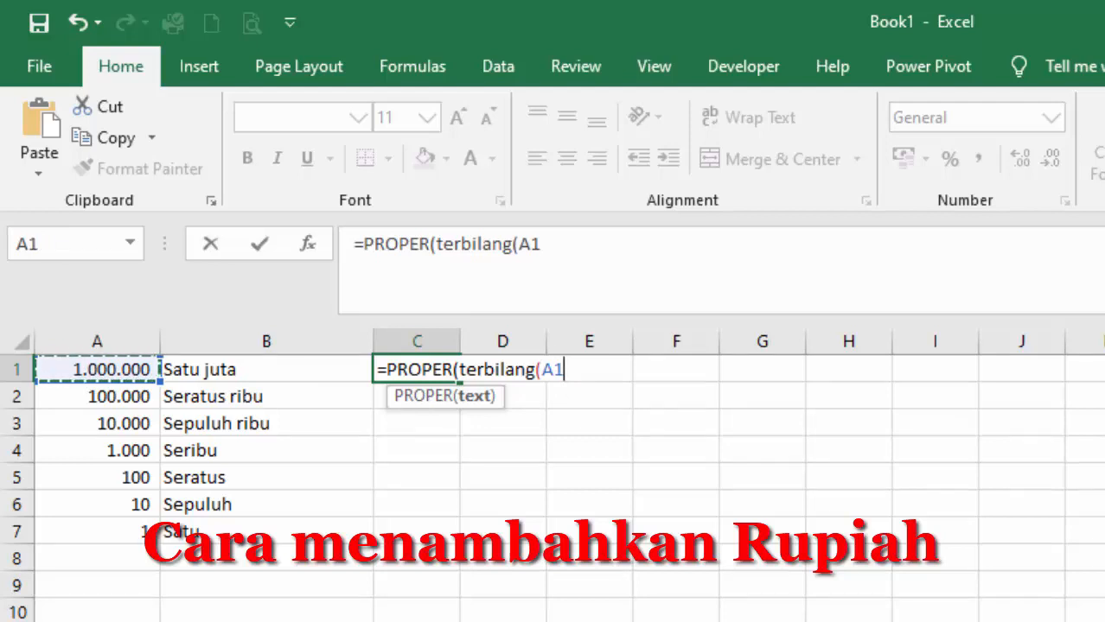
{"action": "type", "text": ")&\" Rupiah"}
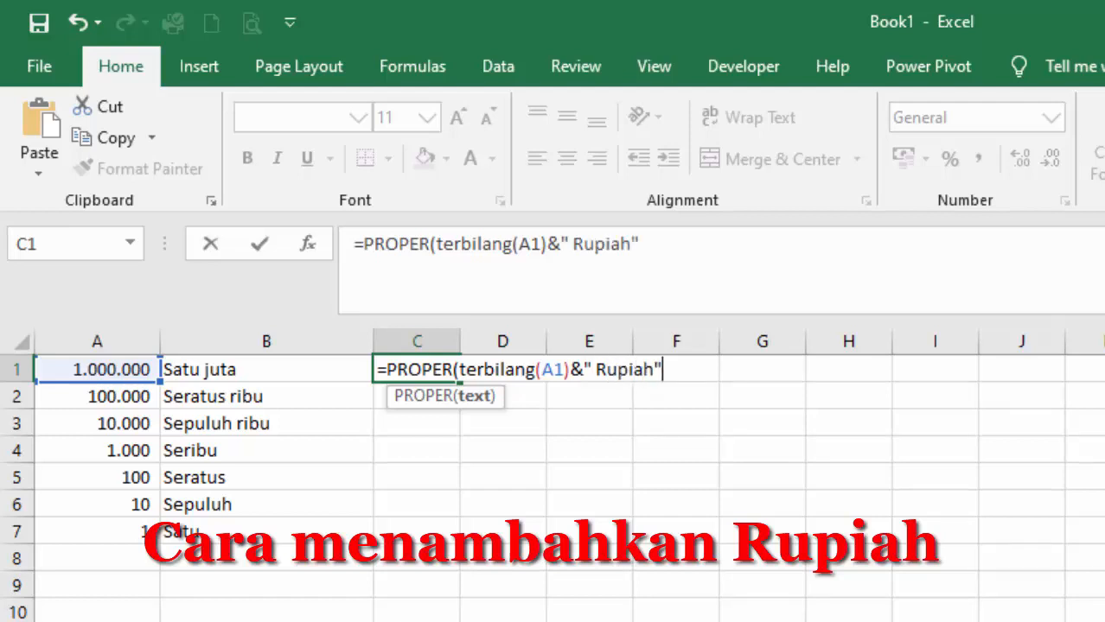
{"action": "type", "text": ")"}
{"action": "key", "text": "Return"}
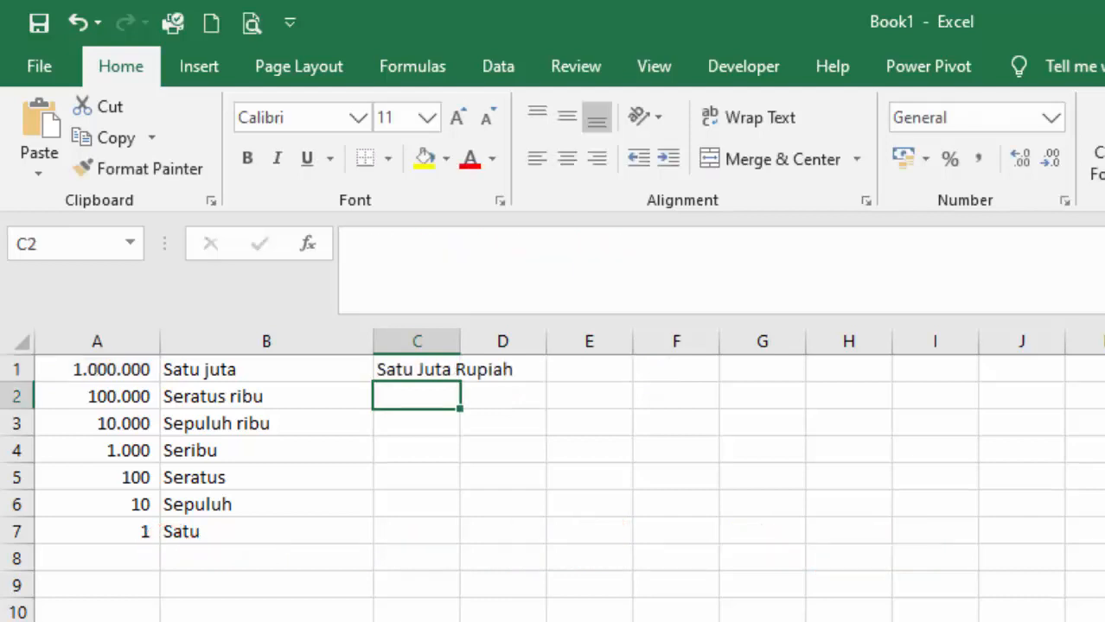
- Widen column C and fill the PROPER formula from C1 down to C7
{"action": "left_click_drag", "start_coordinate": [461, 340], "coordinate": [580, 337]}
{"action": "left_click", "coordinate": [490, 370]}
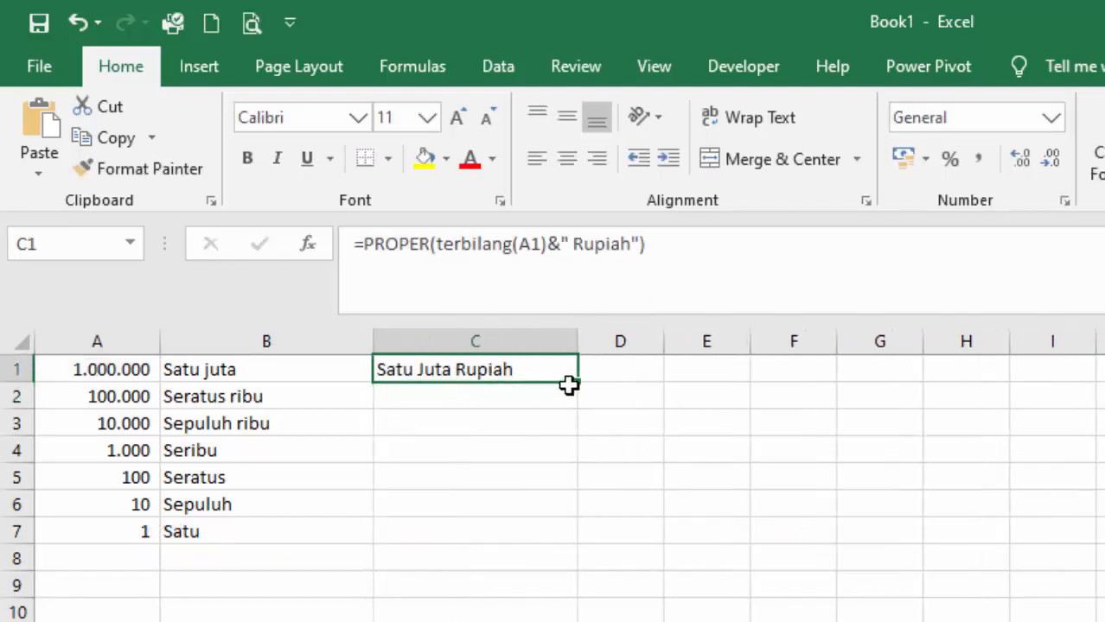
{"action": "left_click_drag", "start_coordinate": [580, 384], "coordinate": [588, 541]}
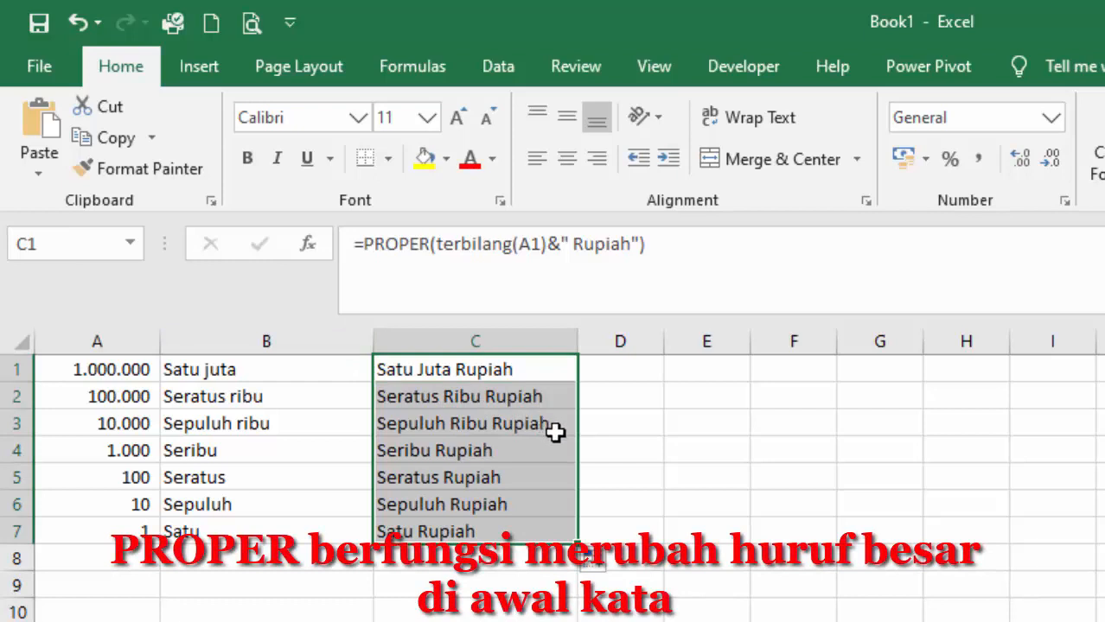
{"action": "left_click", "coordinate": [489, 374]}
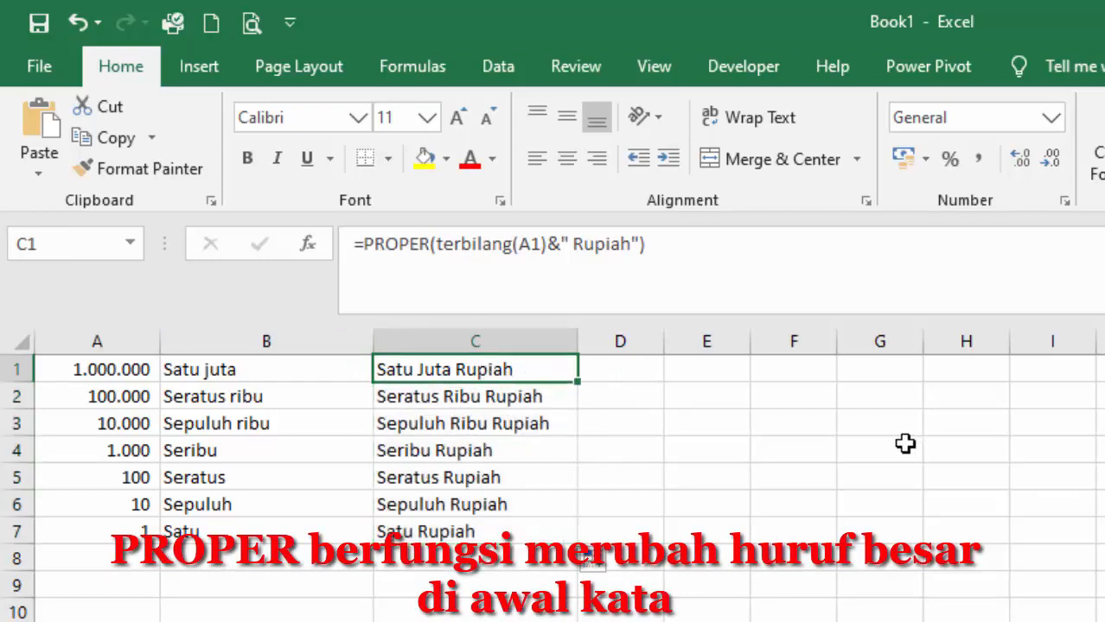
{"action": "left_click", "coordinate": [840, 474]}
- Copy the formula in C1 to D1 and widen column D
{"action": "left_click", "coordinate": [504, 370]}
{"action": "key", "text": "ctrl+c"}
{"action": "left_click", "coordinate": [645, 373]}
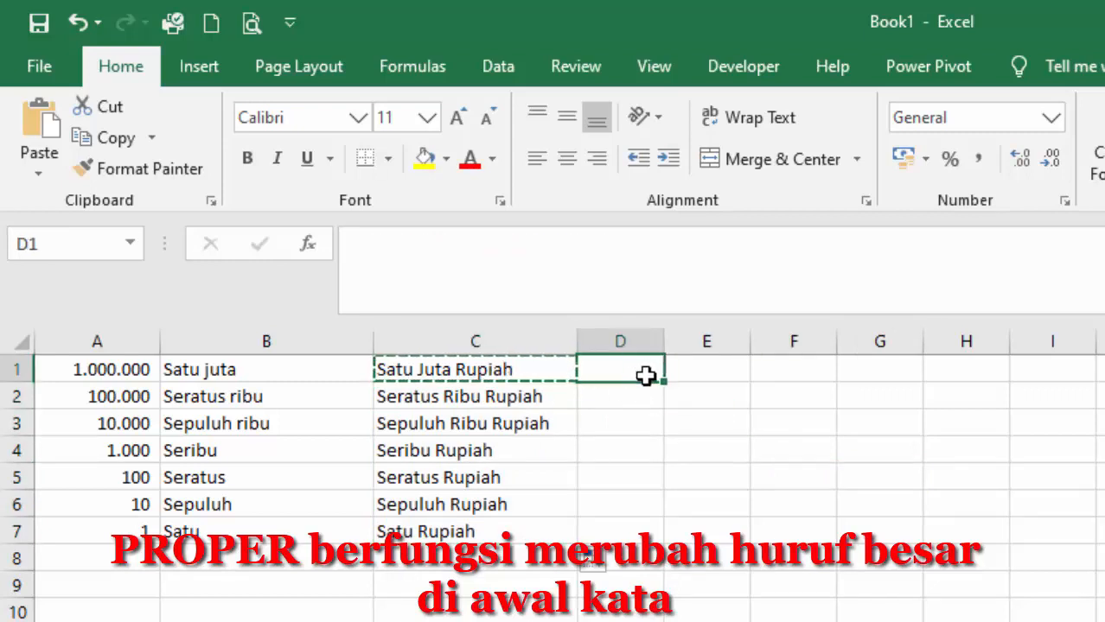
{"action": "key", "text": "ctrl+v"}
{"action": "left_click_drag", "start_coordinate": [662, 340], "coordinate": [792, 341]}
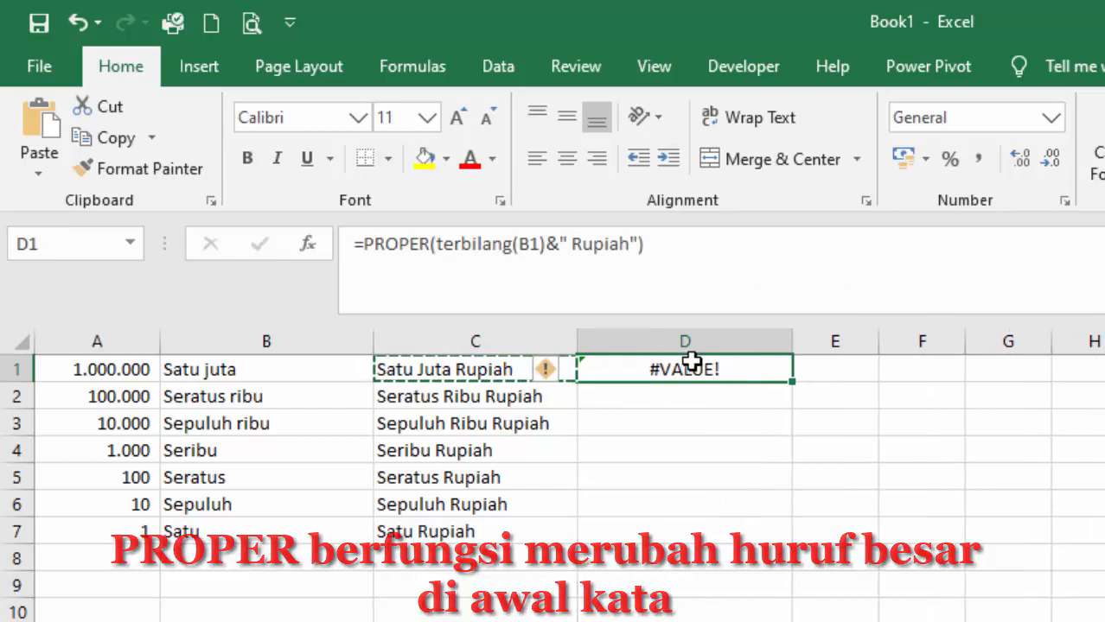
- Change the cell reference inside terbilang in D1's formula to A1
{"action": "left_click", "coordinate": [532, 243]}
{"action": "double_click", "coordinate": [531, 244]}
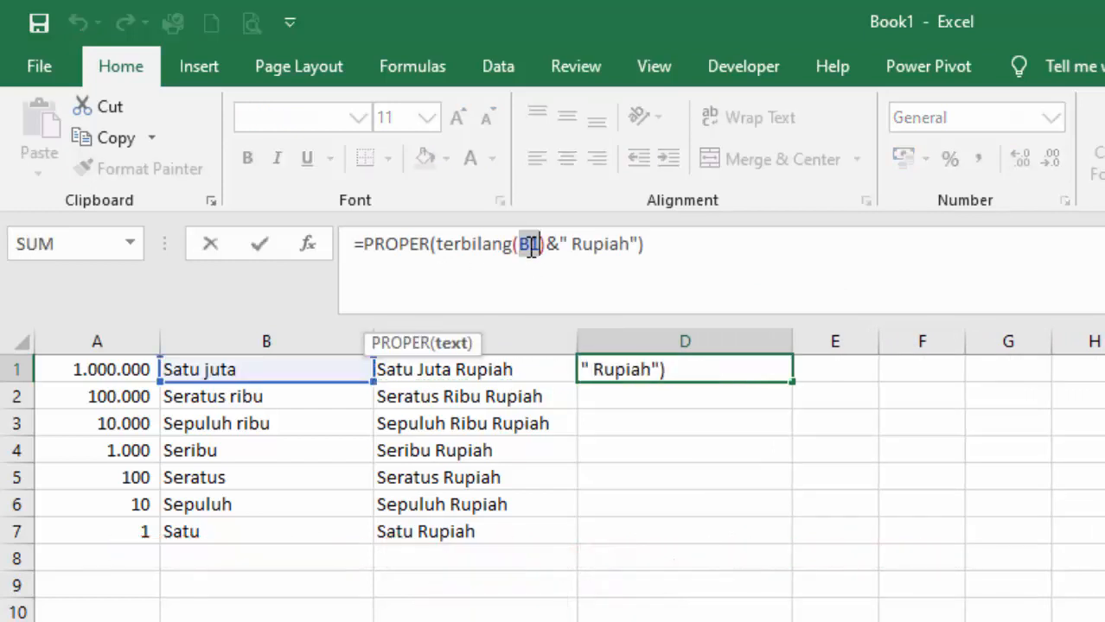
{"action": "left_click", "coordinate": [138, 370]}
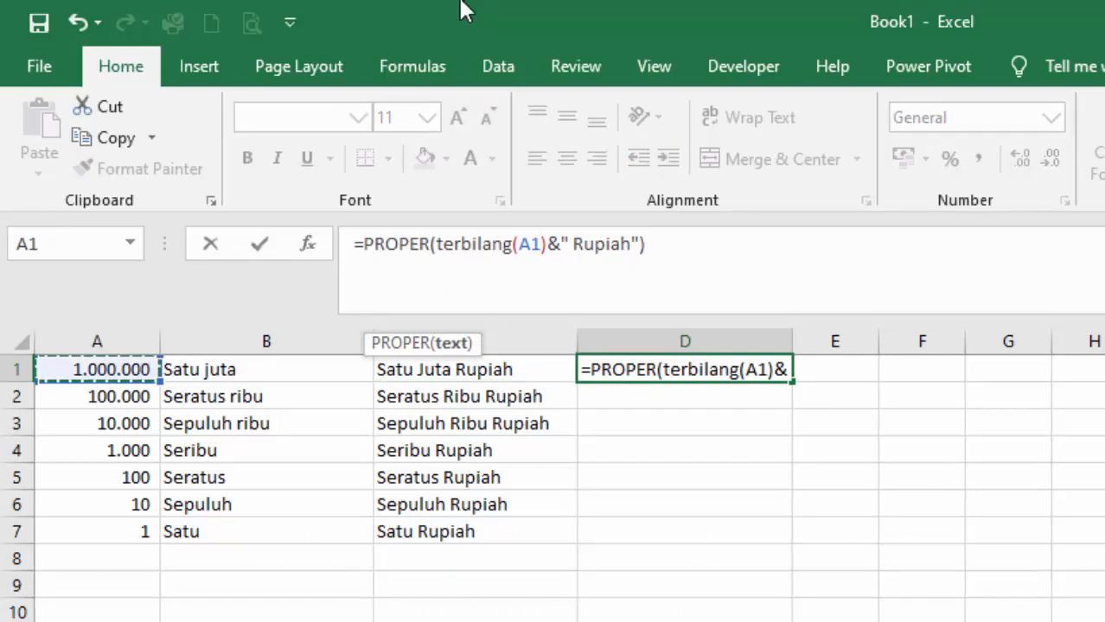
{"action": "key", "text": "Return"}
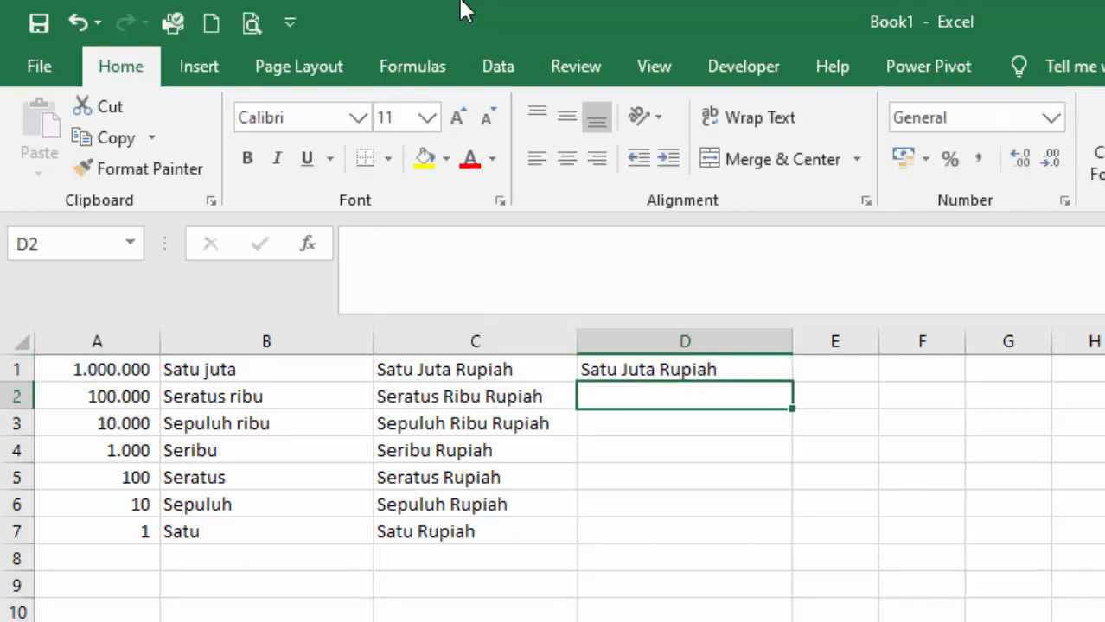
- Replace the PROPER function with UPPER in D1's formula
{"action": "left_click", "coordinate": [641, 370]}
{"action": "left_click", "coordinate": [398, 245]}
{"action": "double_click", "coordinate": [396, 245]}
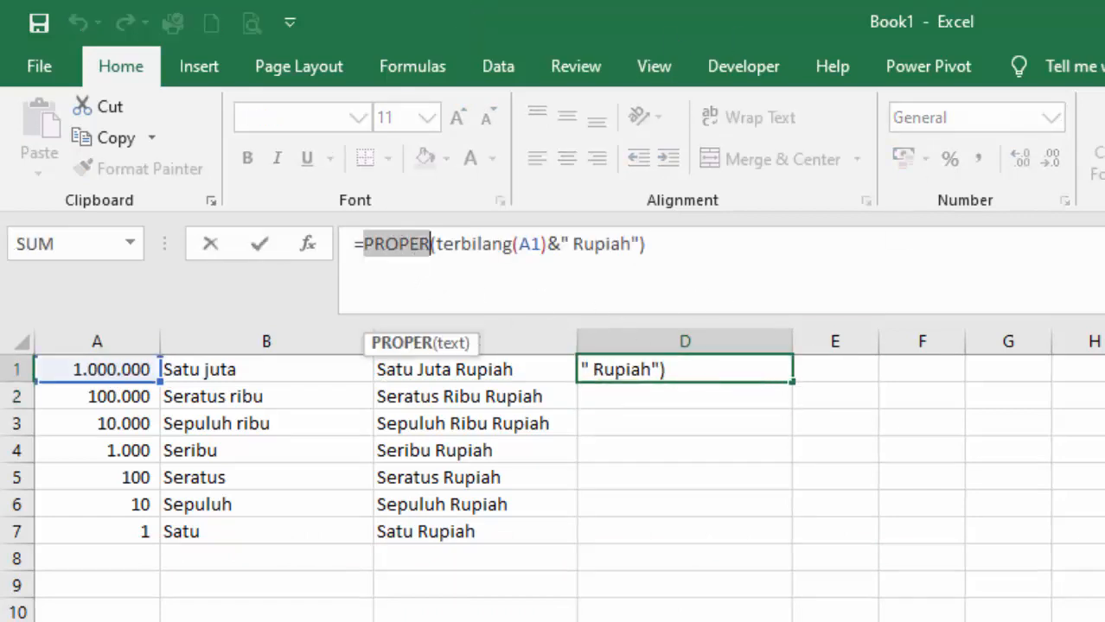
{"action": "type", "text": "up"}
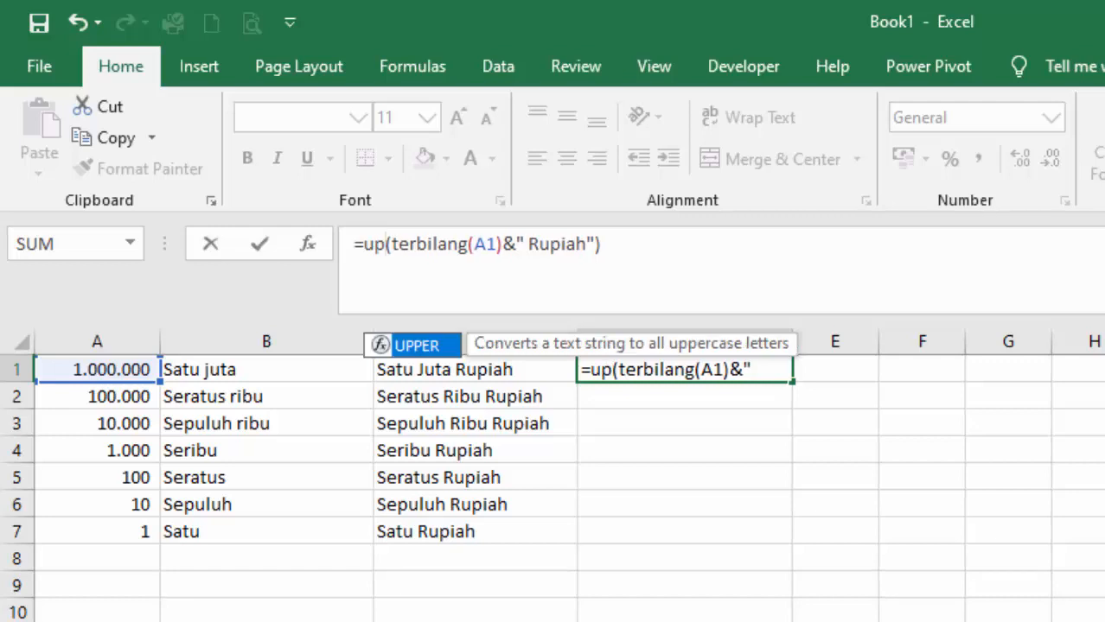
{"action": "key", "text": "Tab"}
{"action": "key", "text": "Return"}
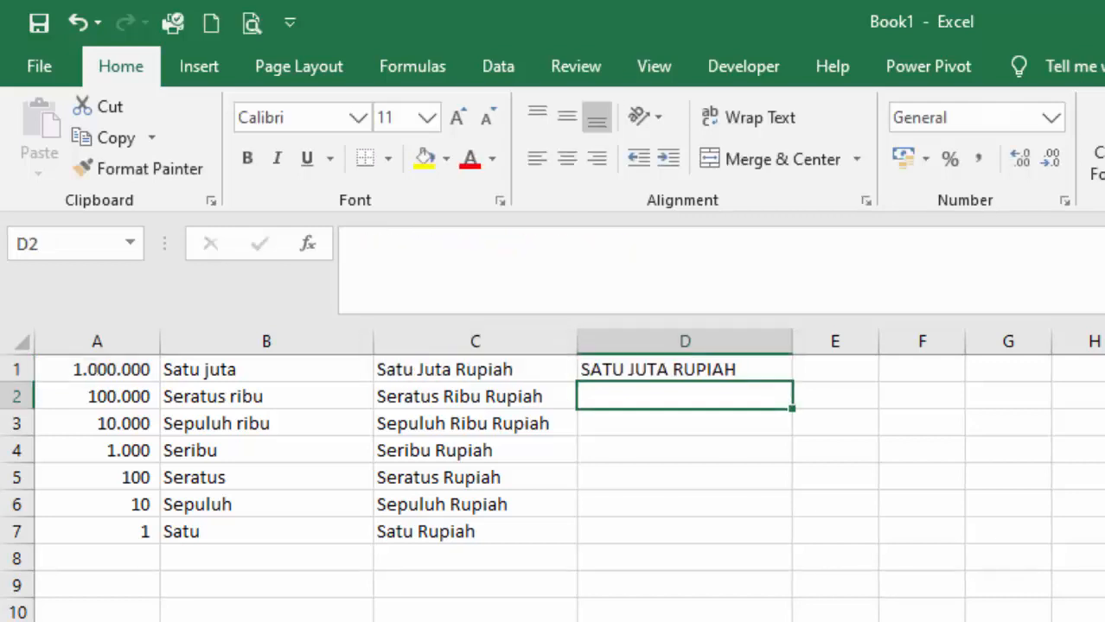
- Fill the UPPER formula from D1 down to D7
{"action": "left_click", "coordinate": [772, 373]}
{"action": "left_click_drag", "start_coordinate": [791, 381], "coordinate": [795, 558]}
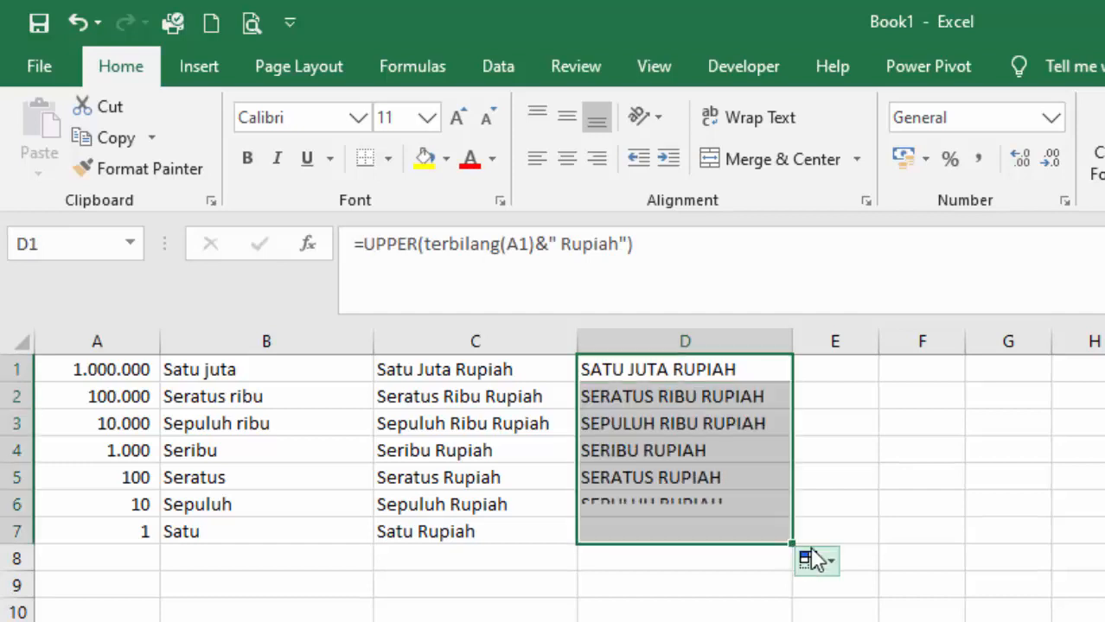
{"action": "left_click", "coordinate": [849, 367]}
- Copy the formula in D1 to E1 and change the cell reference inside terbilang to A1
{"action": "left_click", "coordinate": [661, 369]}
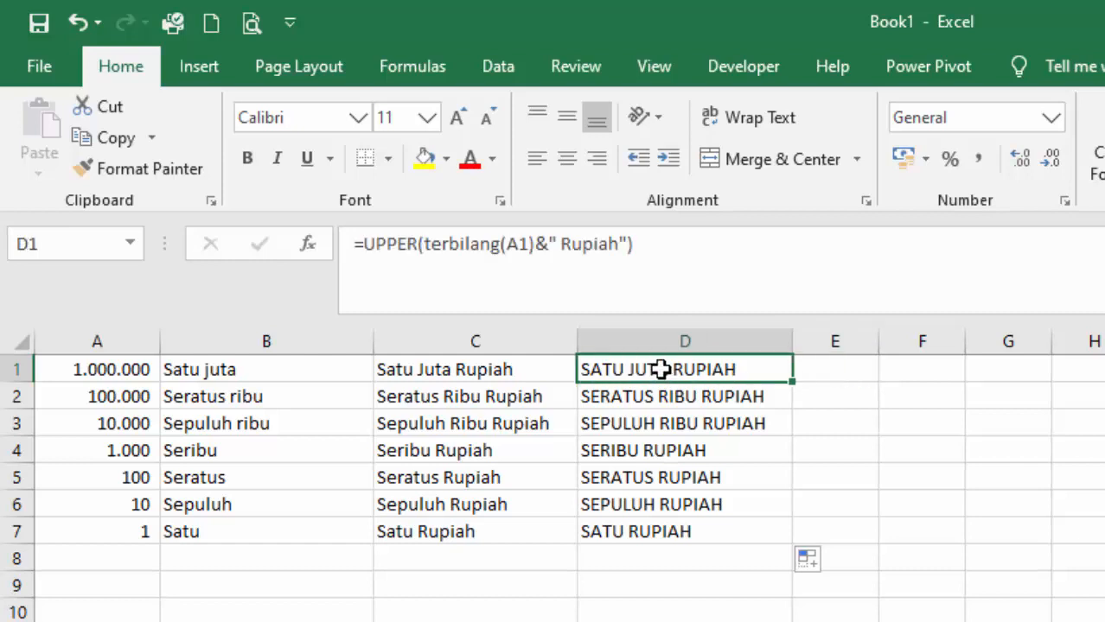
{"action": "key", "text": "ctrl+c"}
{"action": "left_click", "coordinate": [844, 367]}
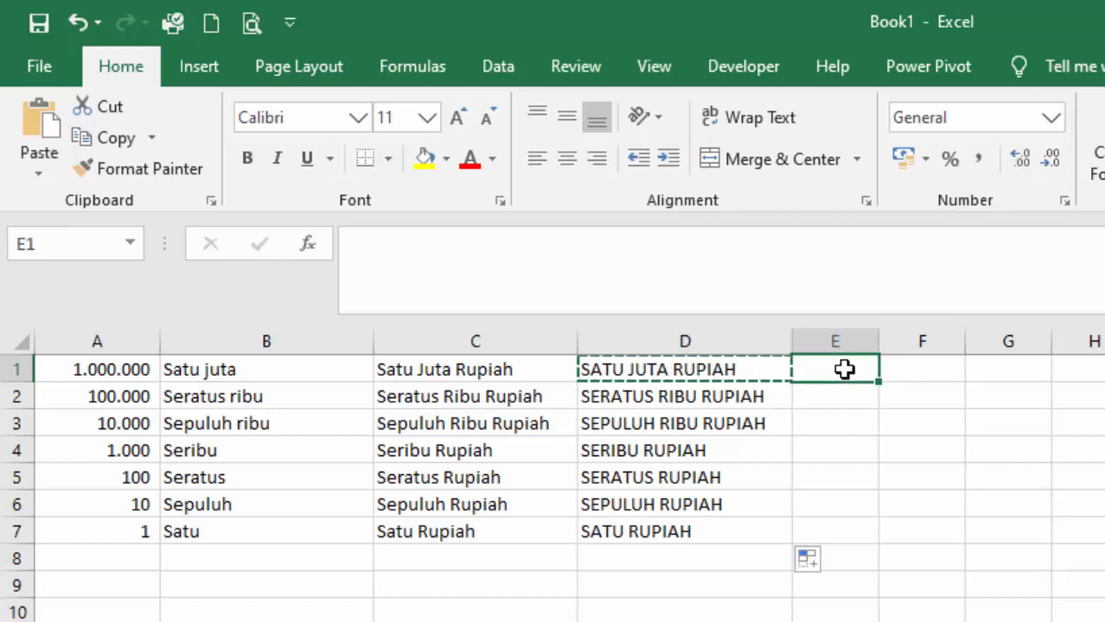
{"action": "key", "text": "ctrl+v"}
{"action": "double_click", "coordinate": [514, 245]}
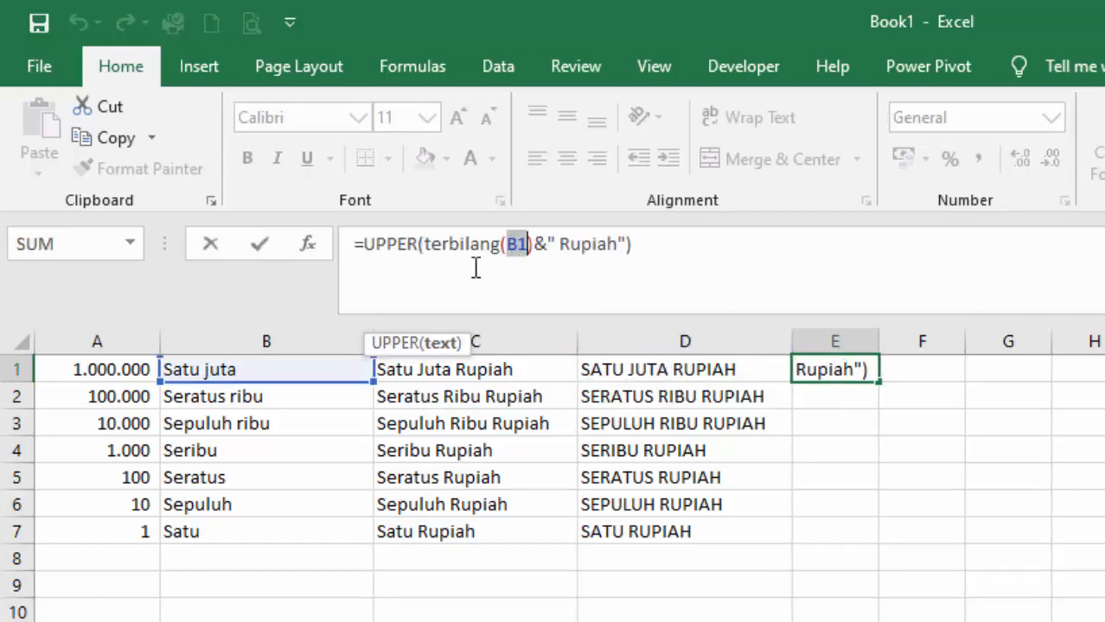
{"action": "left_click", "coordinate": [121, 369]}
{"action": "key", "text": "Return"}
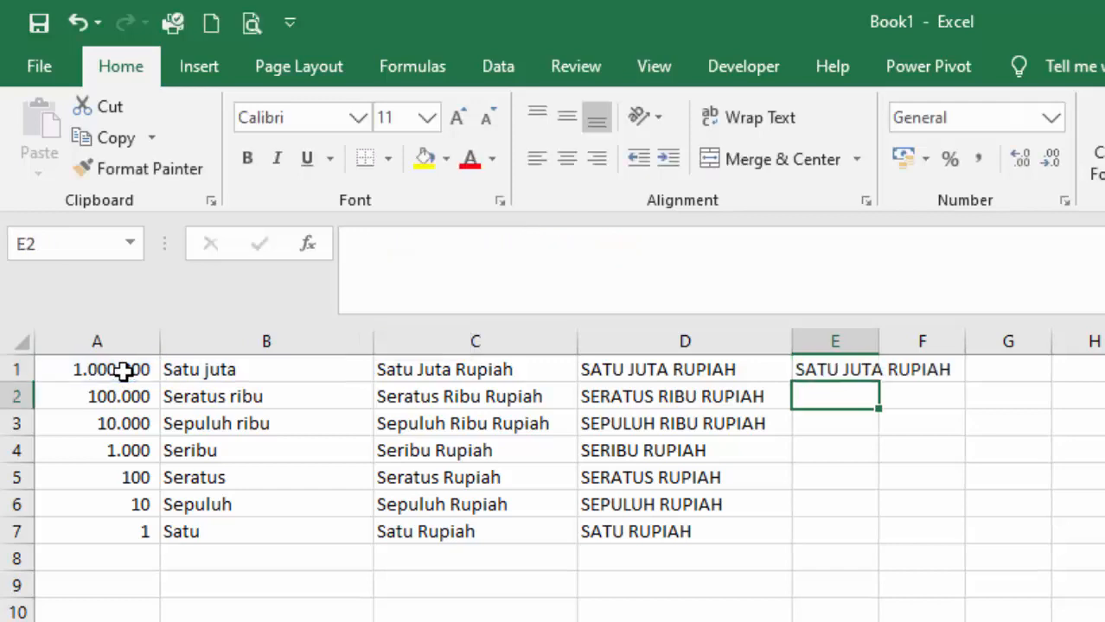
- Widen column E and replace the UPPER function with LOWER in E1's formula
{"action": "left_click_drag", "start_coordinate": [879, 340], "coordinate": [1017, 339]}
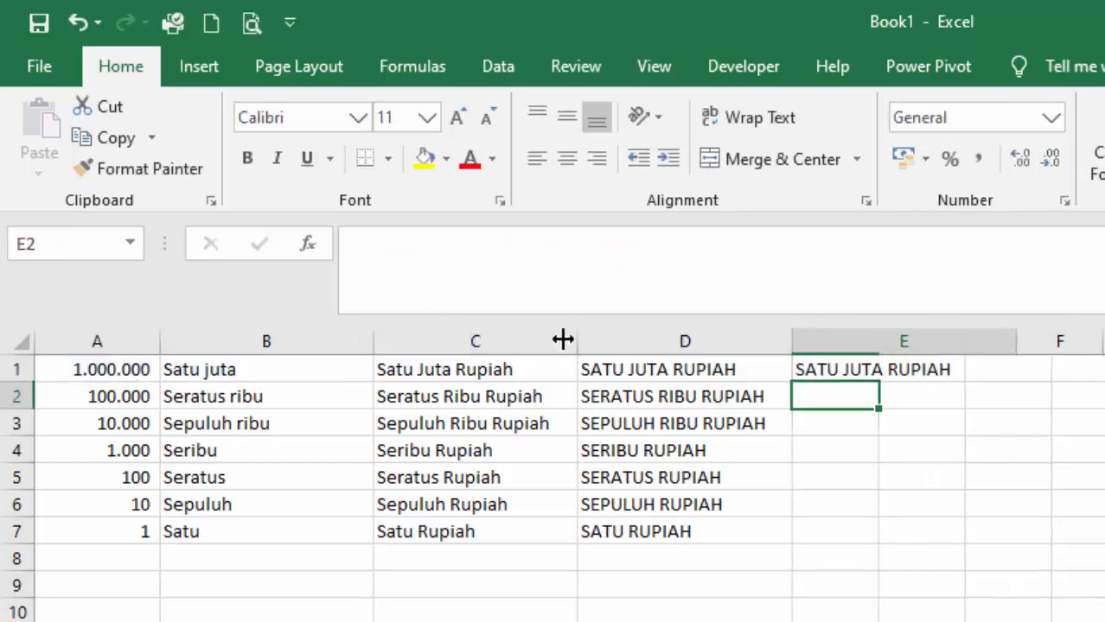
{"action": "left_click", "coordinate": [826, 377]}
{"action": "double_click", "coordinate": [384, 245]}
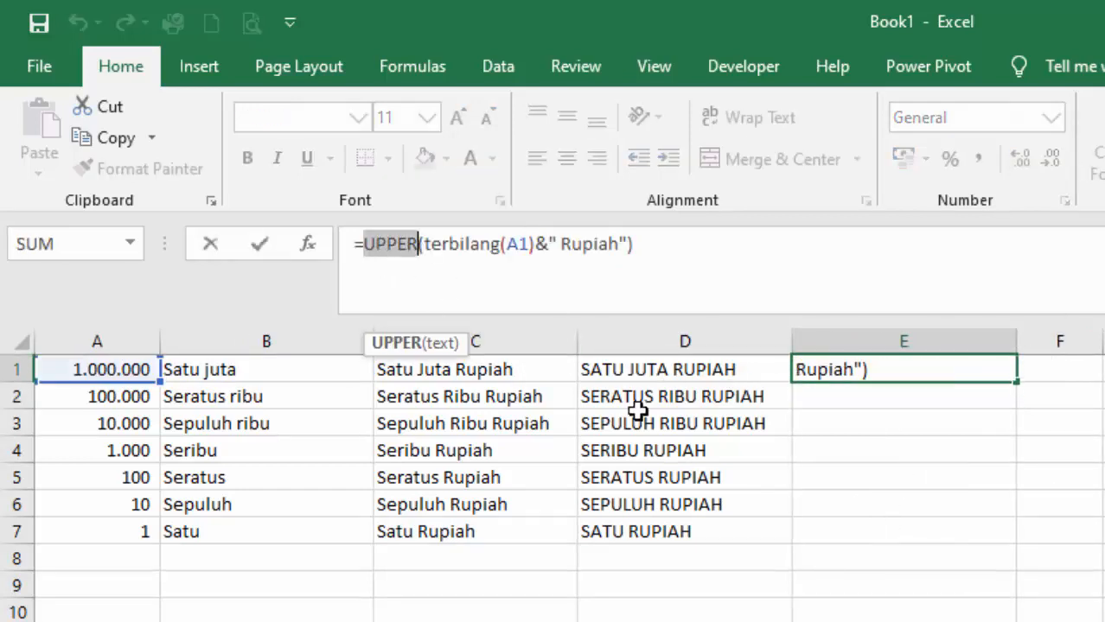
{"action": "type", "text": "lo"}
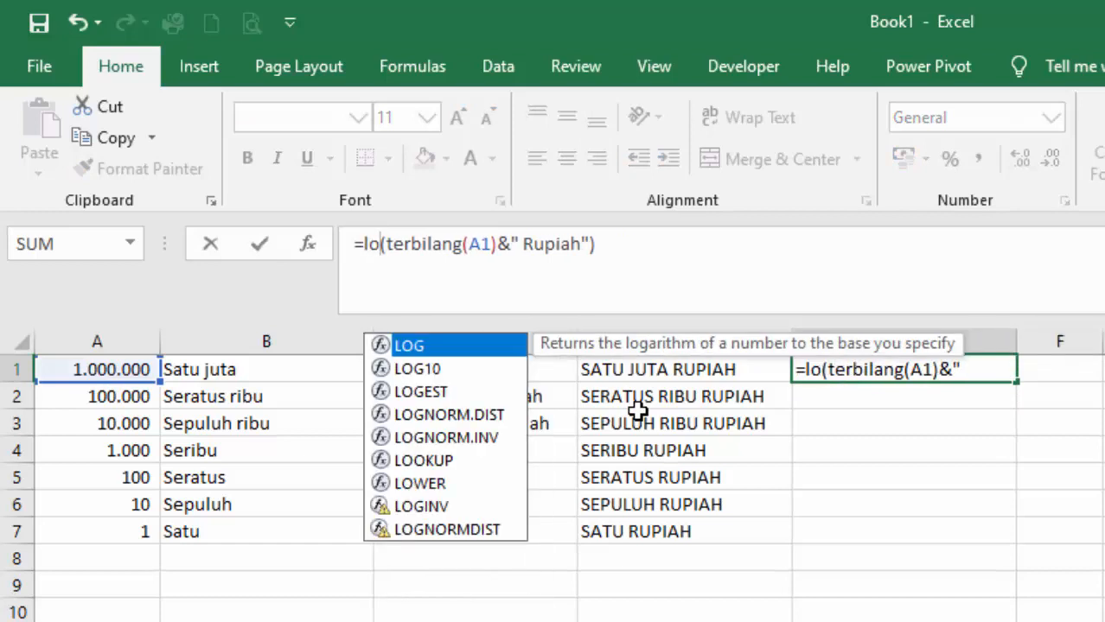
{"action": "type", "text": "w"}
{"action": "key", "text": "Tab"}
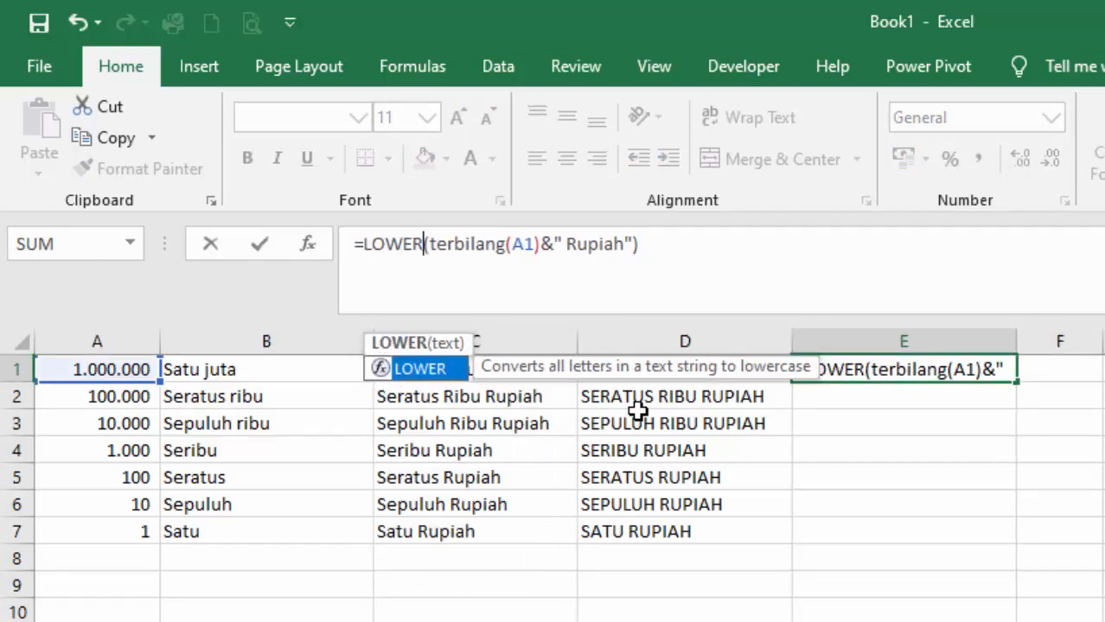
{"action": "key", "text": "Return"}
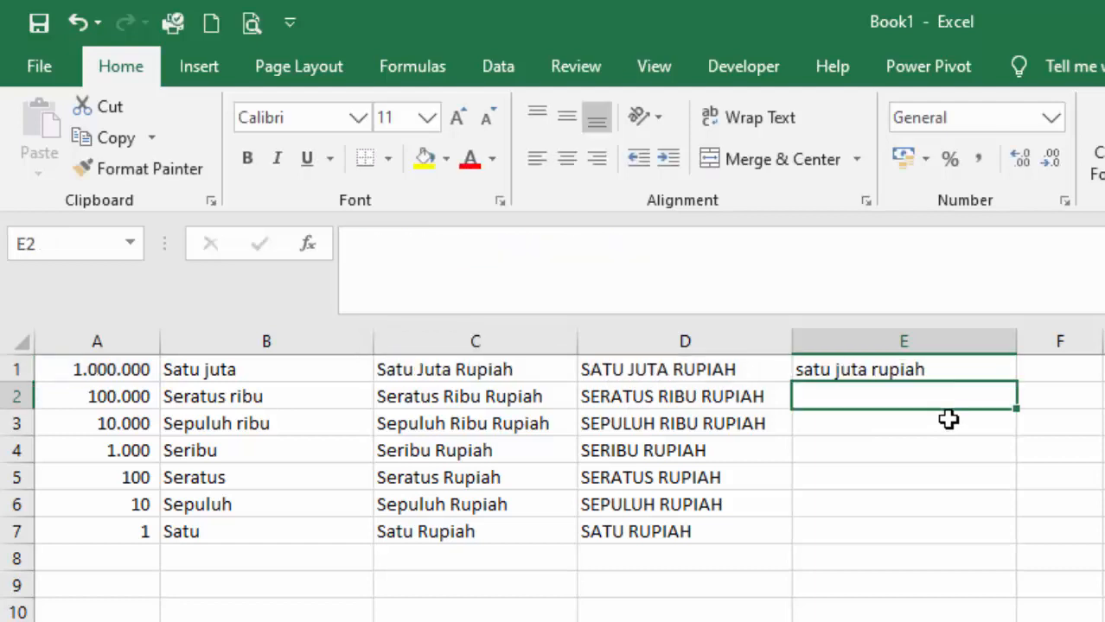
- Fill the LOWER formula from E1 down to E7
{"action": "left_click", "coordinate": [983, 369]}
{"action": "left_click_drag", "start_coordinate": [1016, 380], "coordinate": [1001, 538]}
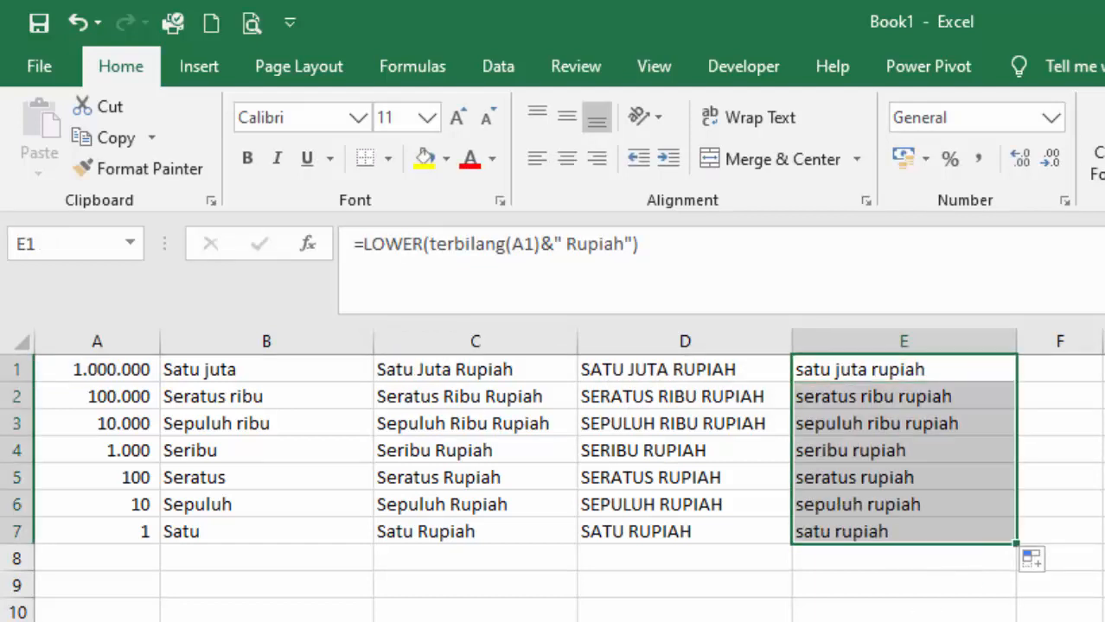
{"action": "left_click", "coordinate": [336, 609]}
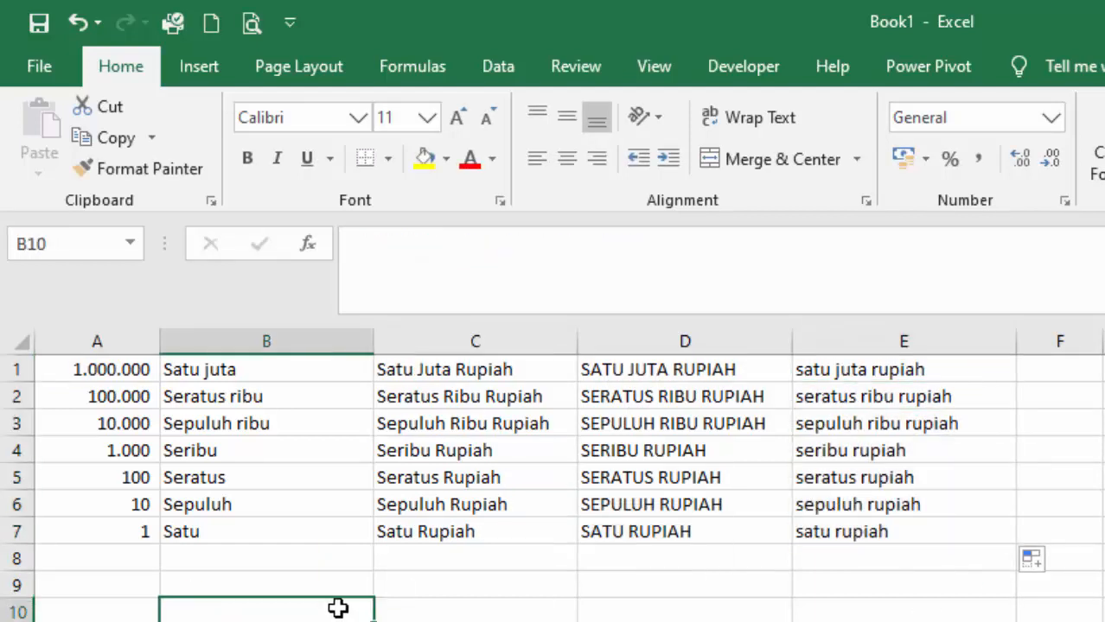
- Enter the number 1022210 in cell A8
{"action": "left_click", "coordinate": [126, 558]}
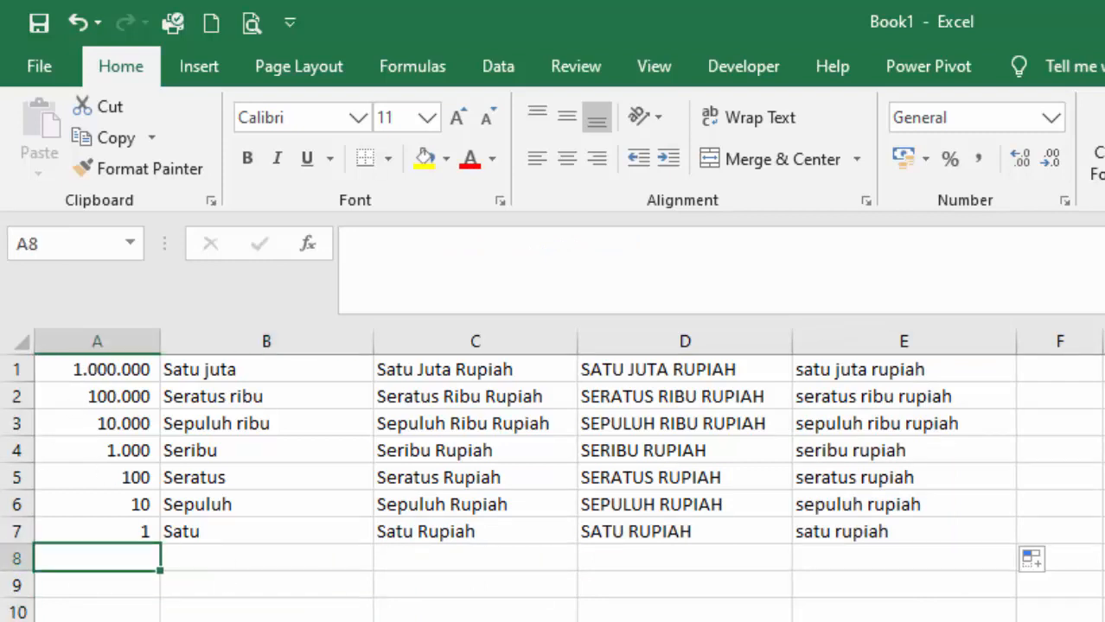
{"action": "type", "text": "10222 "}
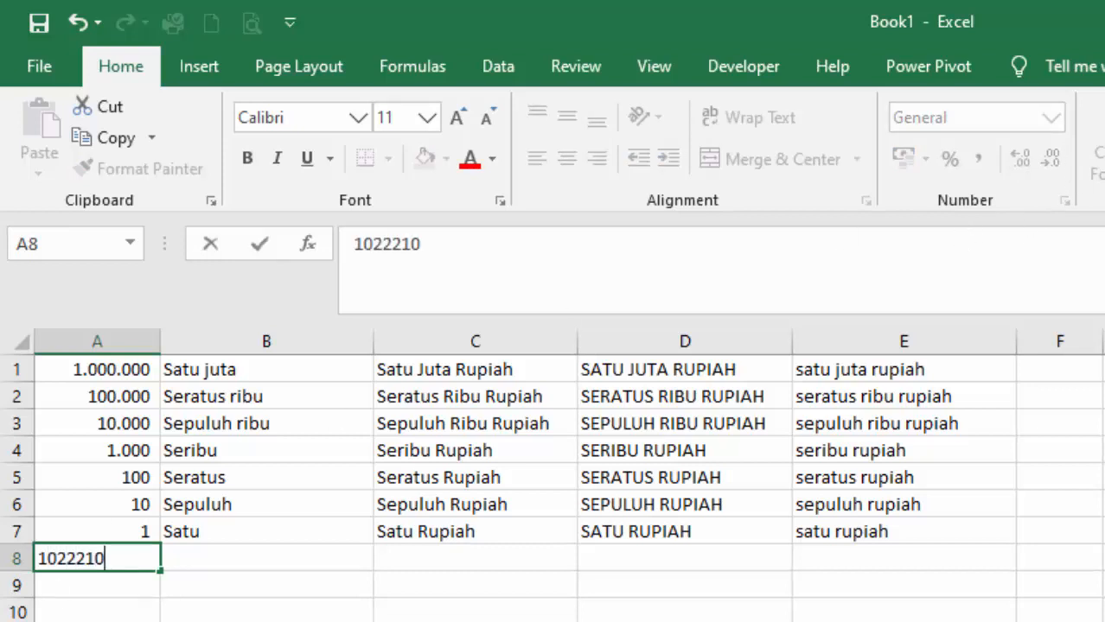
{"action": "type", "text": "10"}
{"action": "left_click", "coordinate": [234, 555]}
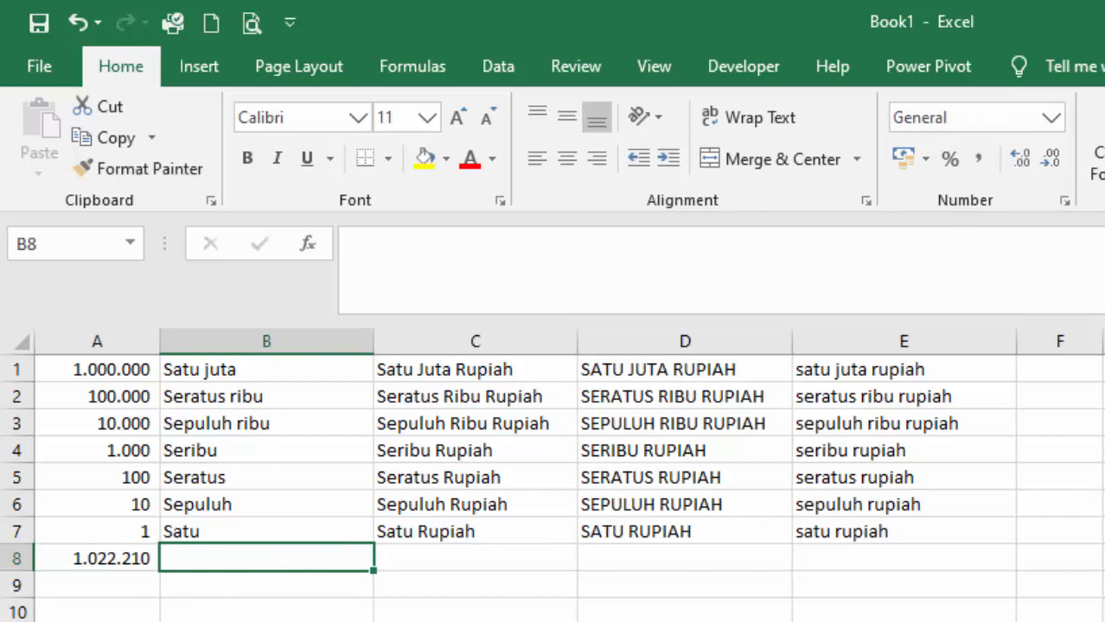
- Fill the terbilang formula from B7 down to B8 and widen column B to fit the longer text
{"action": "left_click", "coordinate": [289, 530]}
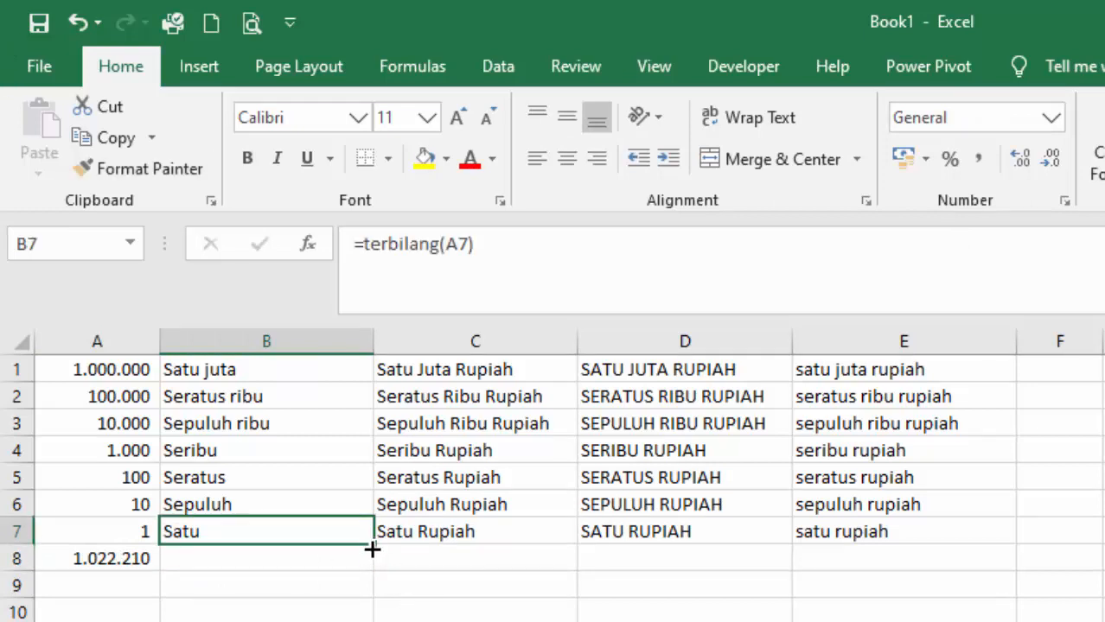
{"action": "left_click_drag", "start_coordinate": [372, 550], "coordinate": [382, 574]}
{"action": "left_click_drag", "start_coordinate": [372, 349], "coordinate": [566, 349]}
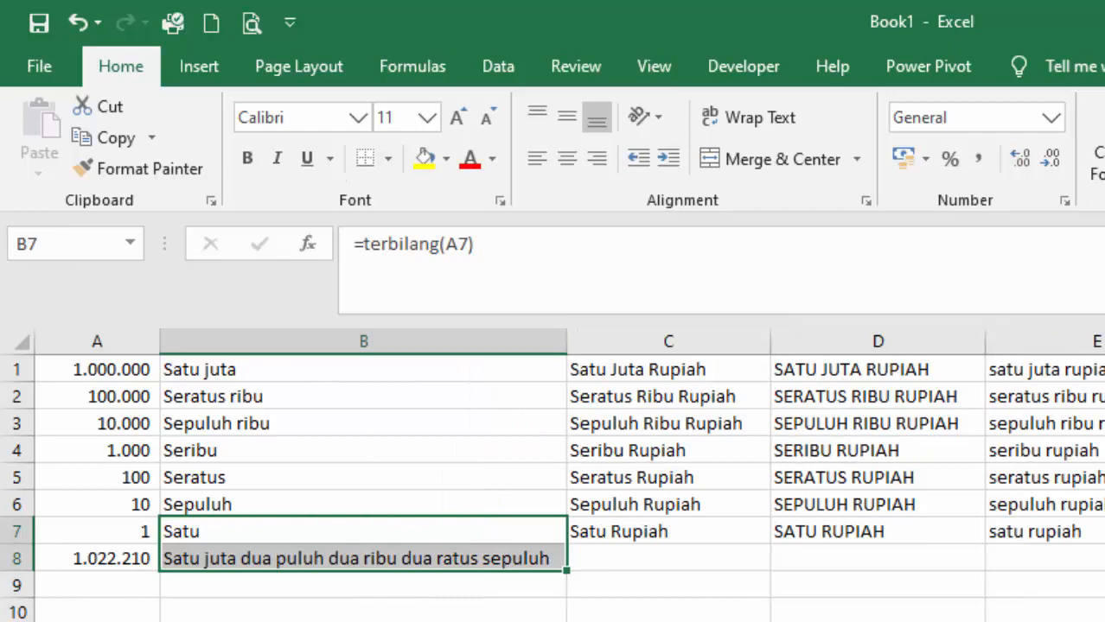
- Fill the PROPER formula from C7 down to C8 and autofit the width of column C
{"action": "left_click", "coordinate": [676, 533]}
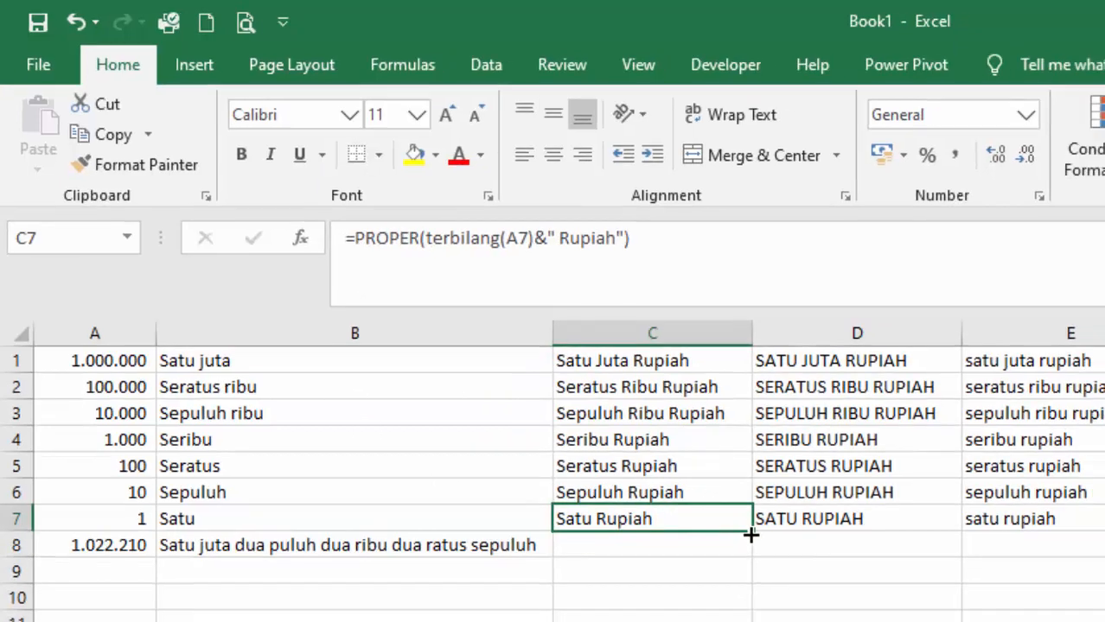
{"action": "left_click_drag", "start_coordinate": [761, 537], "coordinate": [765, 565]}
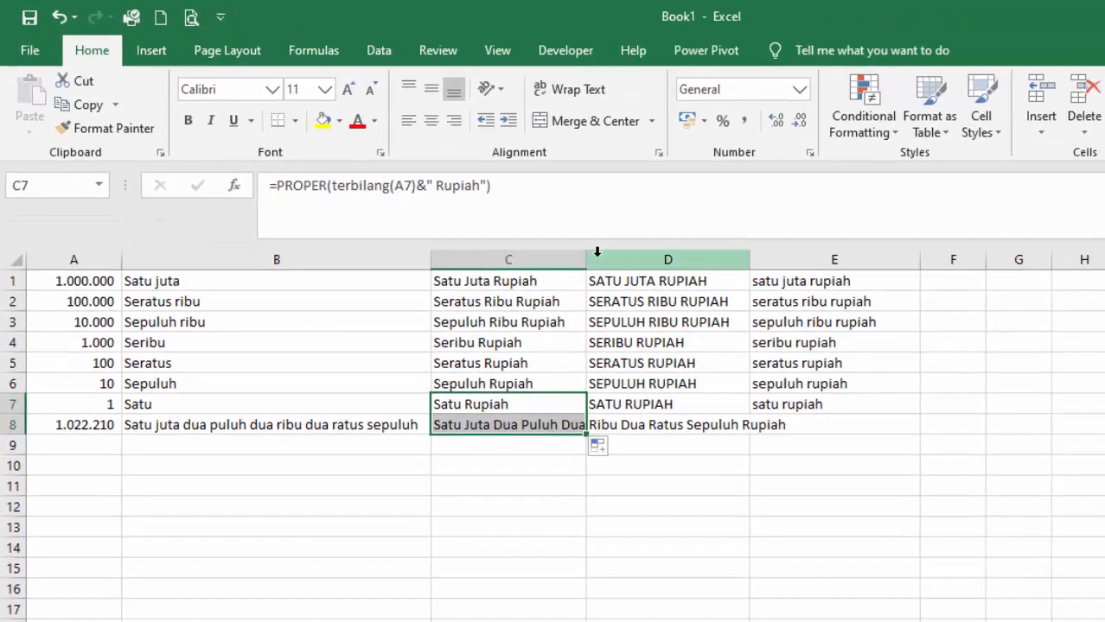
{"action": "left_click_drag", "start_coordinate": [589, 258], "coordinate": [585, 267]}
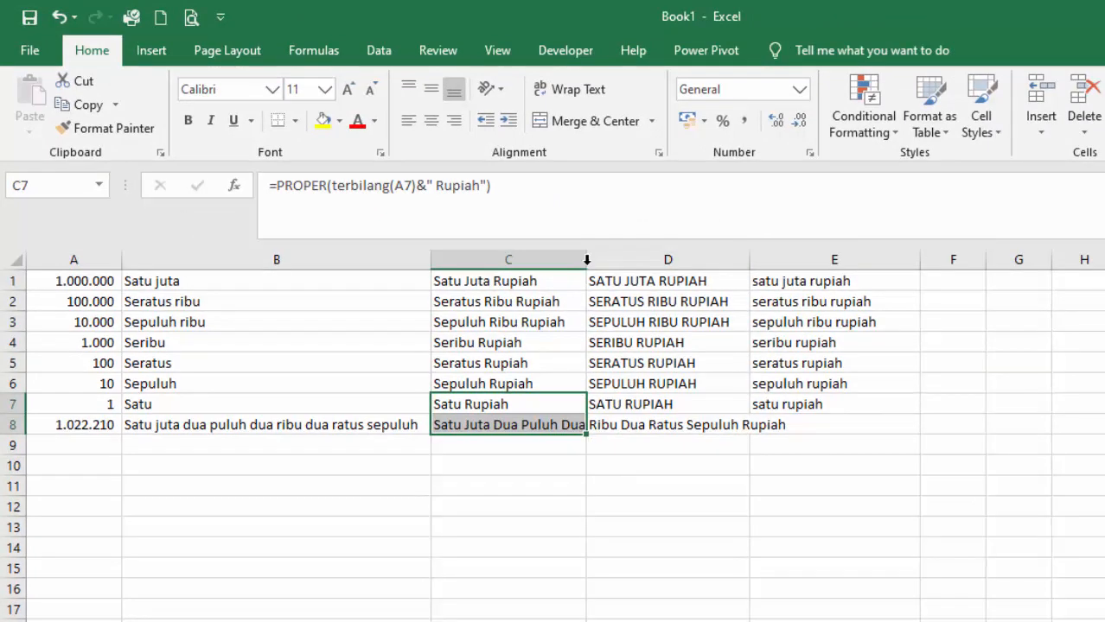
{"action": "double_click", "coordinate": [587, 259]}
{"action": "left_click", "coordinate": [771, 452]}
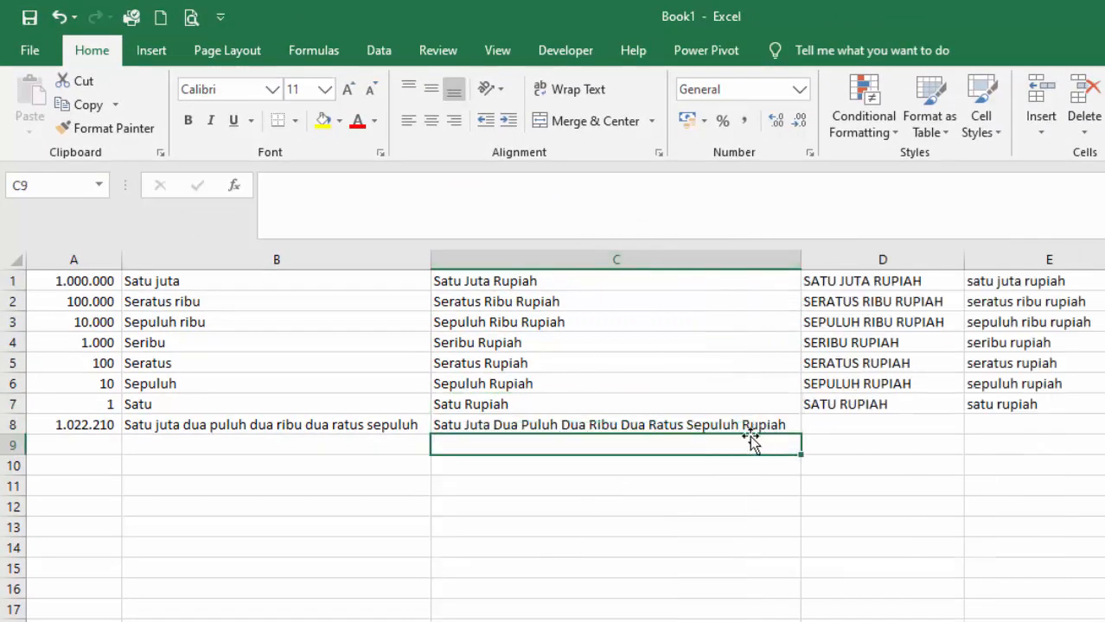
- Fill the UPPER formula from D7 down to D8 and autofit the width of column D
{"action": "left_click", "coordinate": [806, 425]}
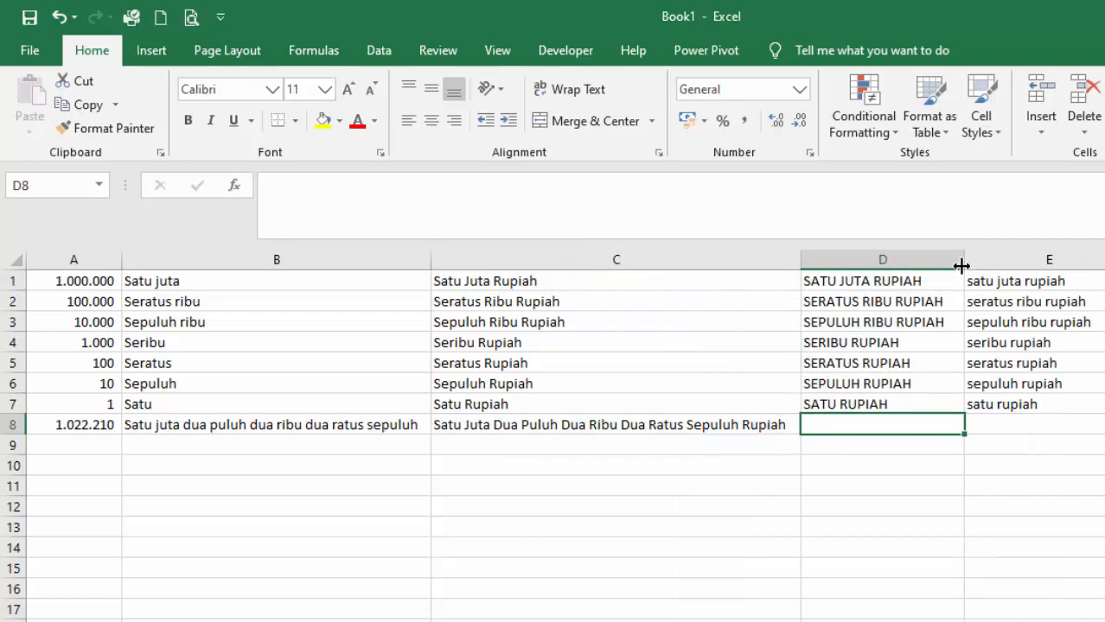
{"action": "left_click", "coordinate": [902, 402]}
{"action": "left_click_drag", "start_coordinate": [962, 415], "coordinate": [963, 430]}
{"action": "double_click", "coordinate": [965, 260]}
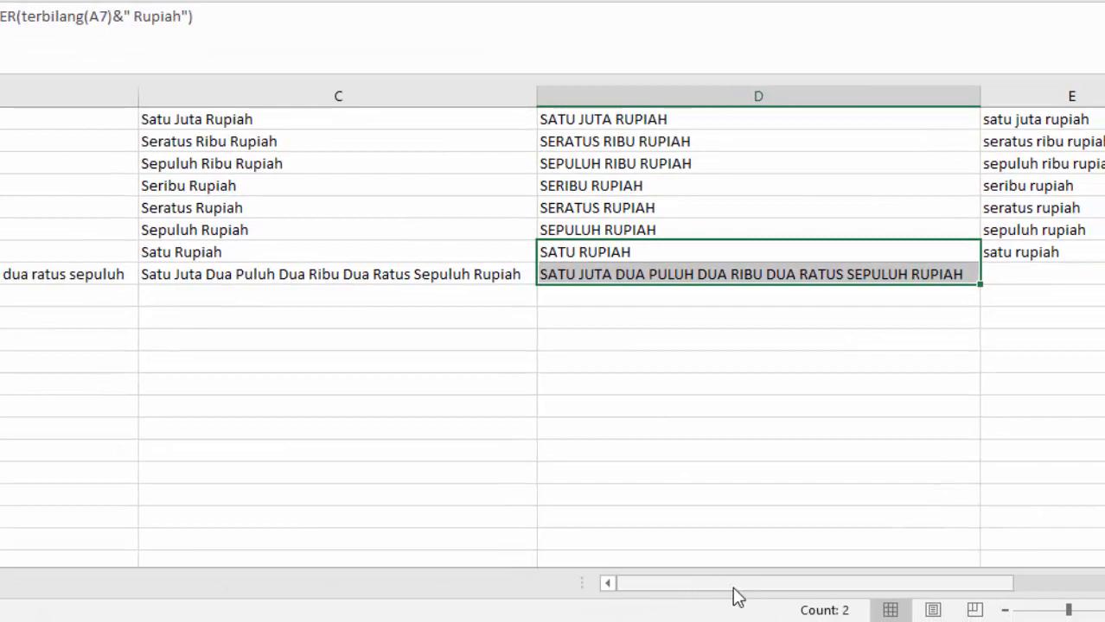
- Fill the LOWER formula from E7 down to E8
{"action": "left_click_drag", "start_coordinate": [737, 596], "coordinate": [856, 584]}
{"action": "left_click", "coordinate": [619, 252]}
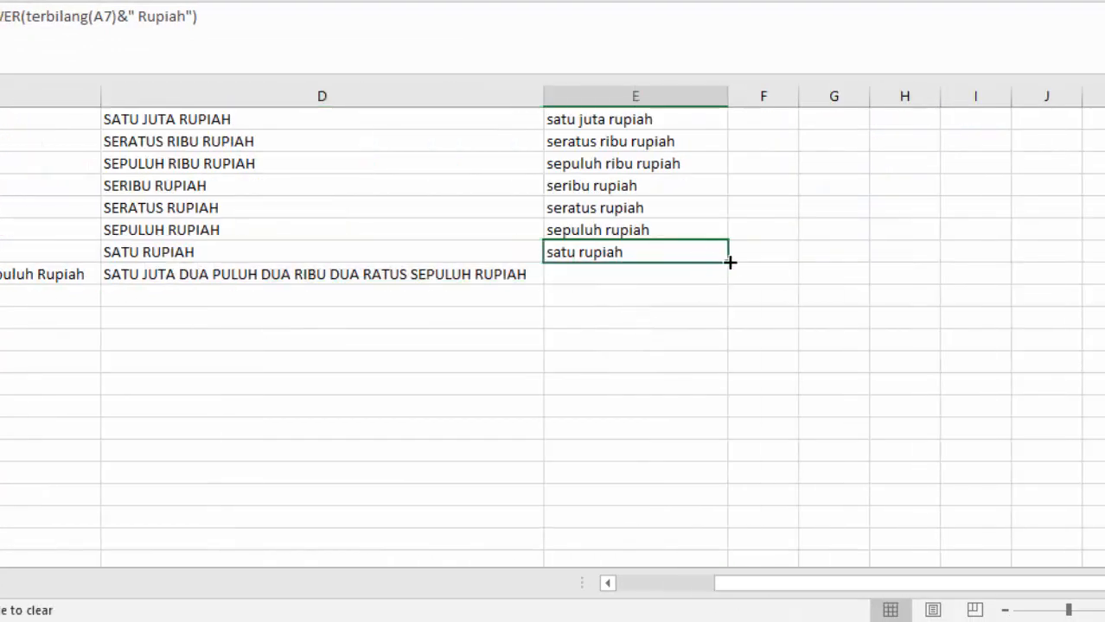
{"action": "left_click_drag", "start_coordinate": [730, 262], "coordinate": [732, 275]}
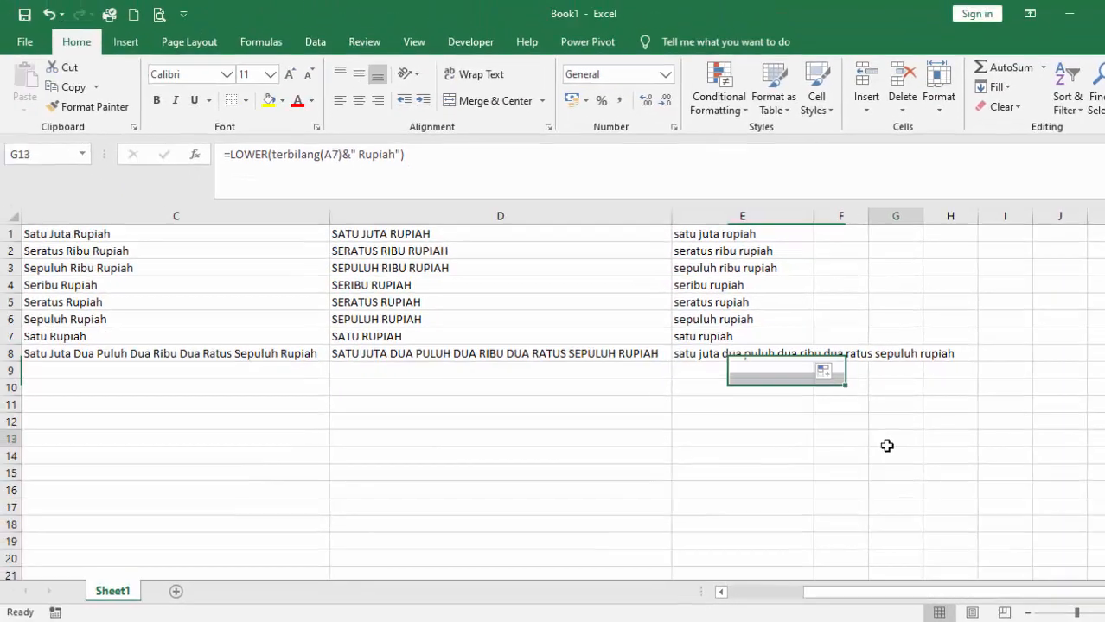
- Change the number in cell A8 to 502122
{"action": "left_click_drag", "start_coordinate": [880, 594], "coordinate": [837, 600]}
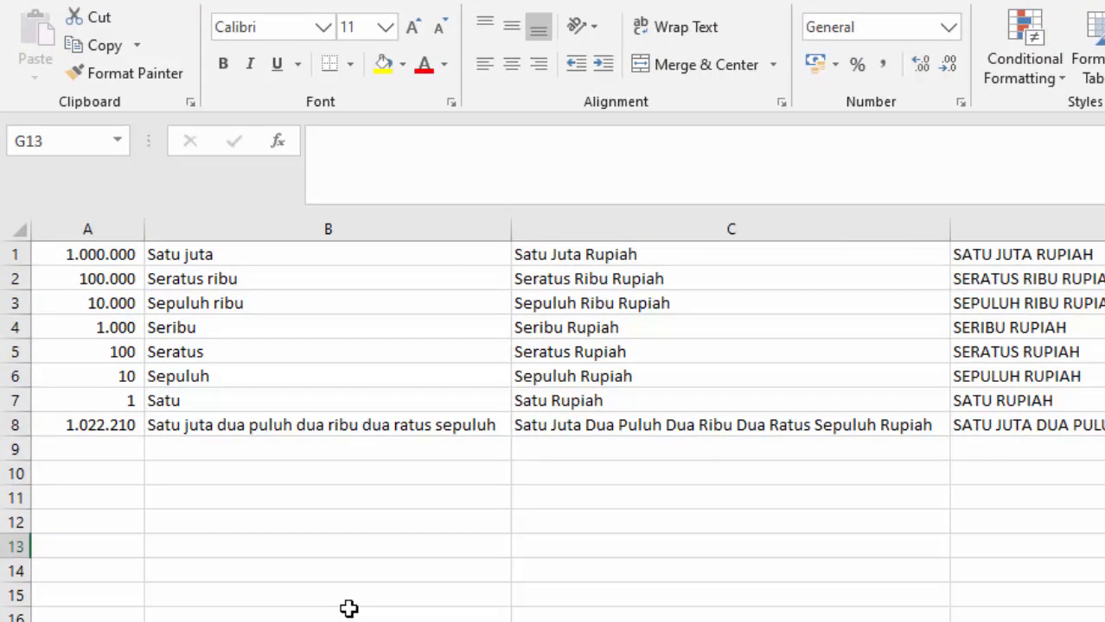
{"action": "left_click", "coordinate": [104, 425]}
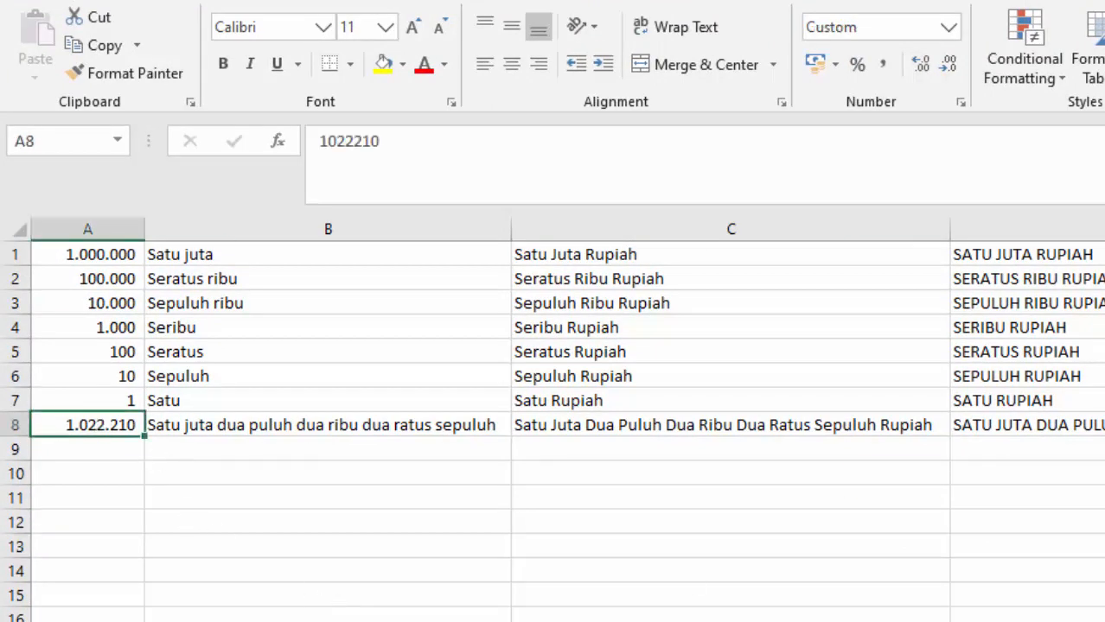
{"action": "type", "text": "502.122"}
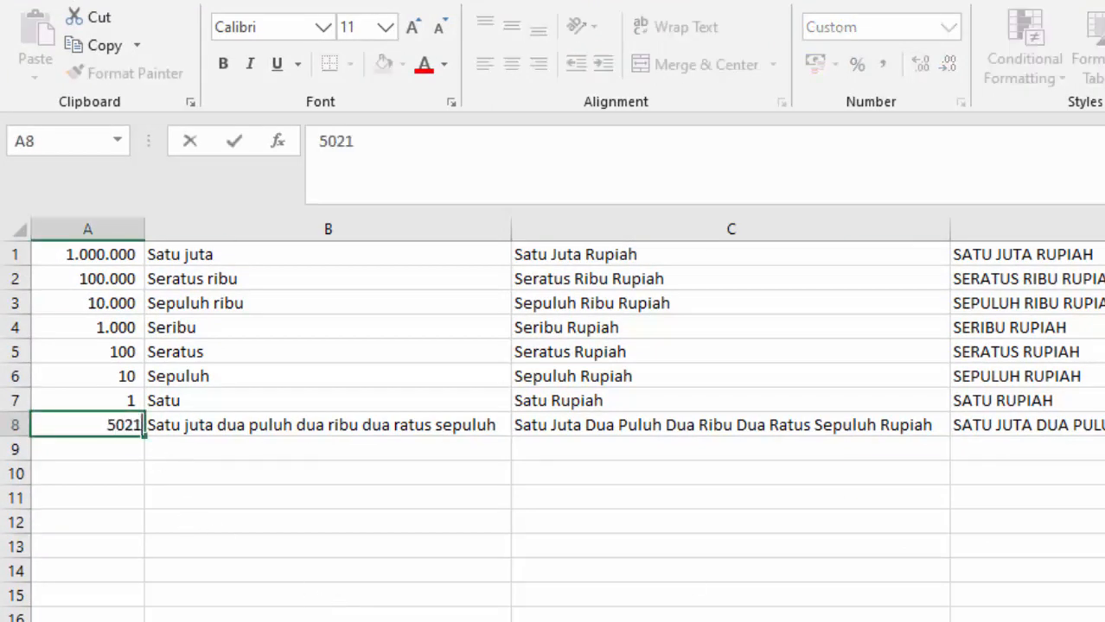
{"action": "key", "text": "Return"}
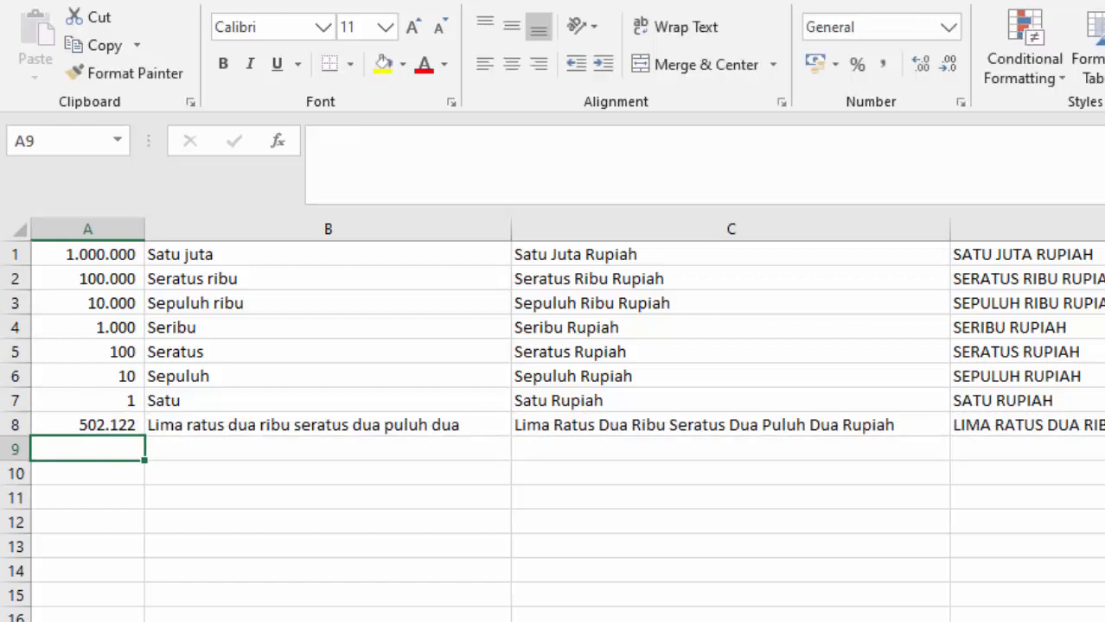
- Change the number in cell A8 to 325 and check the converted text across row 8
{"action": "left_click", "coordinate": [102, 425]}
{"action": "type", "text": "325"}
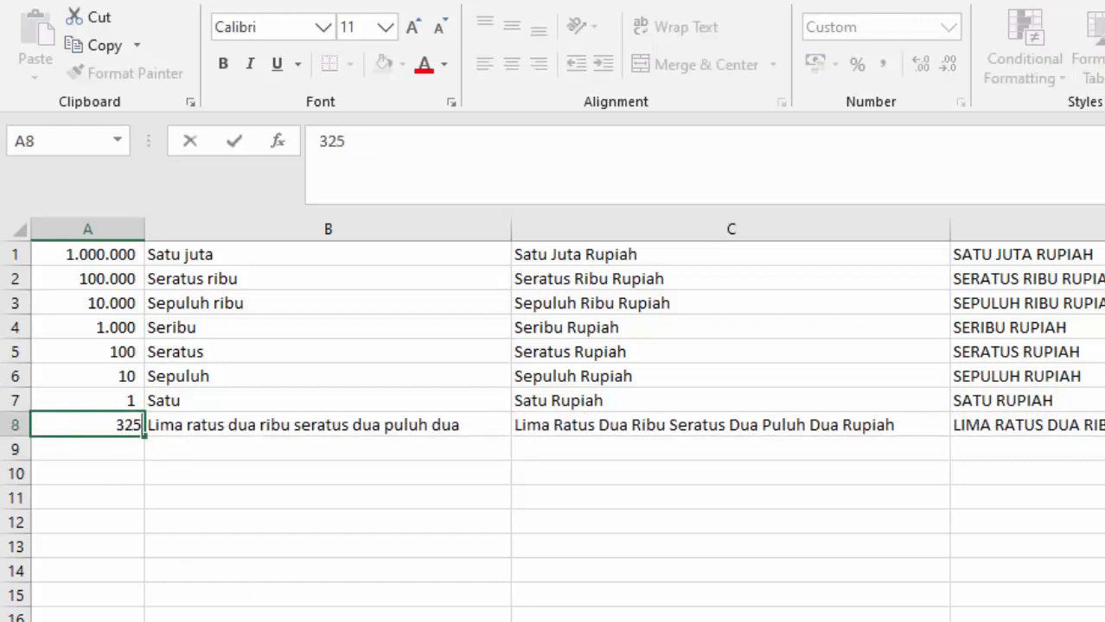
{"action": "key", "text": "Return"}
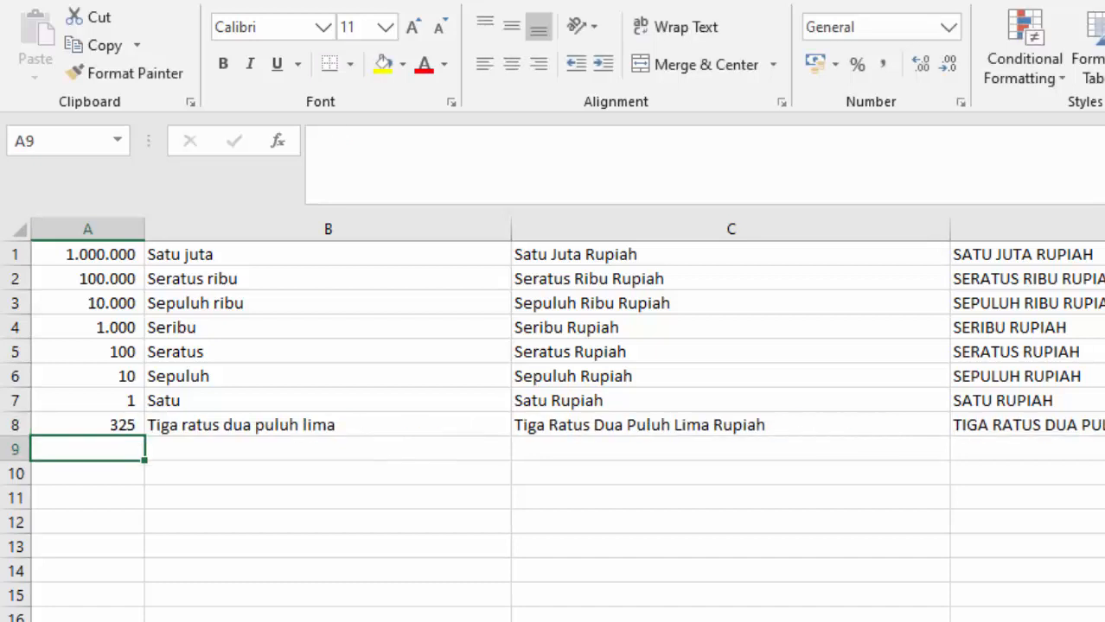
{"action": "scroll", "coordinate": [567, 420], "scroll_direction": "right", "scroll_amount": 4}
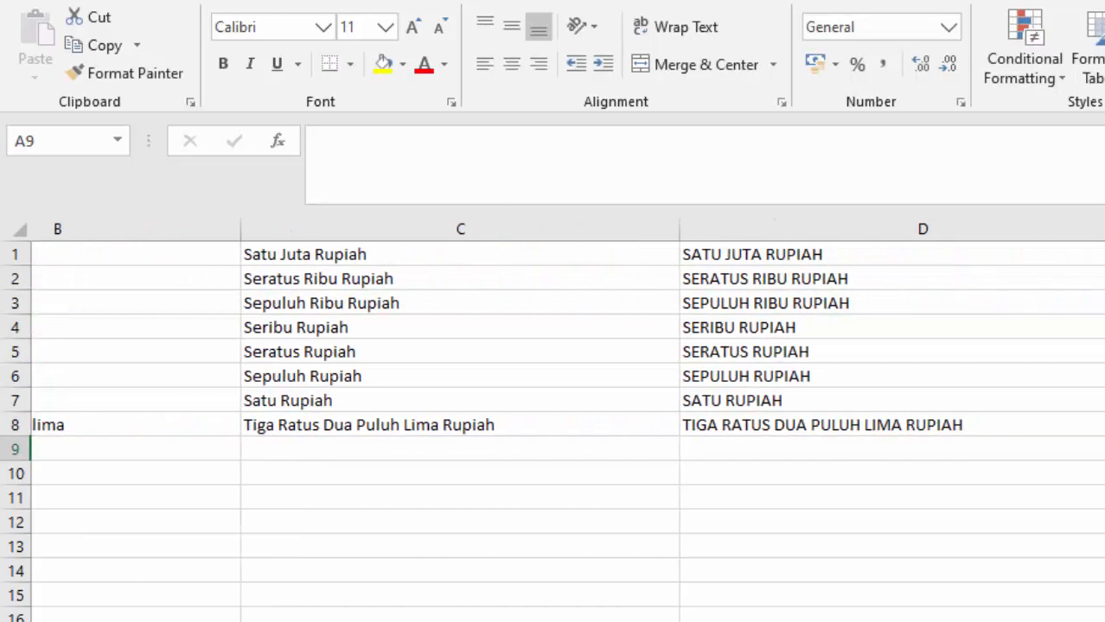
{"action": "scroll", "coordinate": [567, 420], "scroll_direction": "left", "scroll_amount": 4}
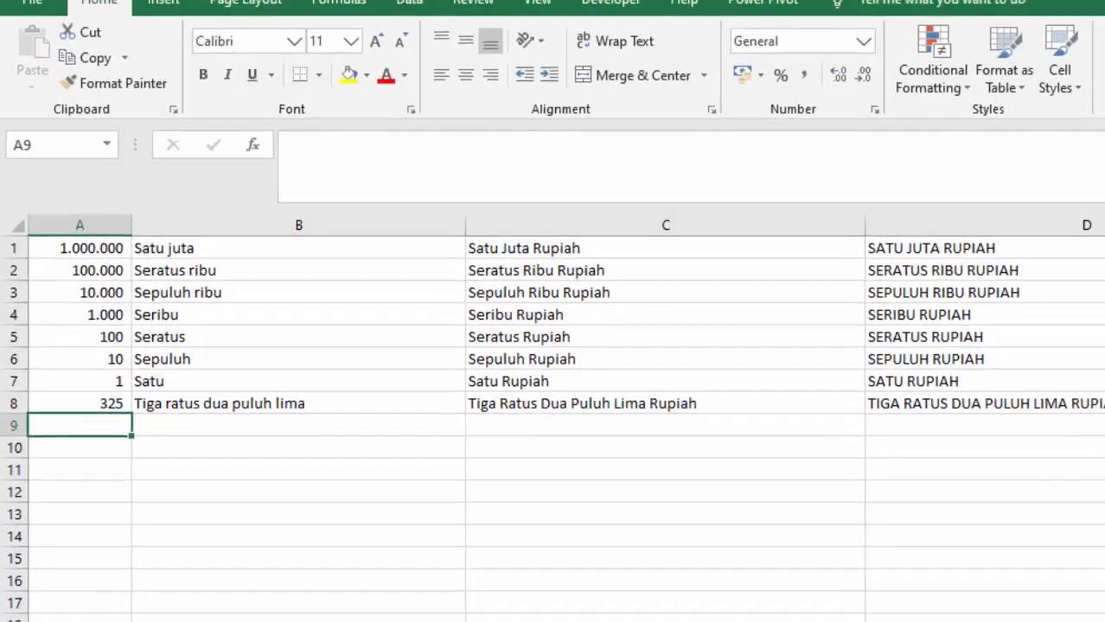